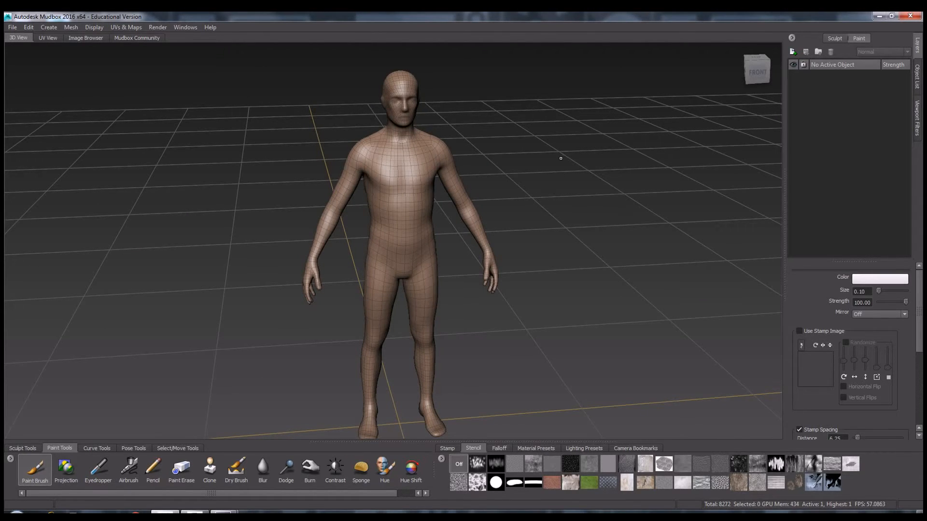
# Step: Try a Sculpt brush stroke across the body's torso and undo it
pyautogui.click(22, 448)
pyautogui.click(30, 468)
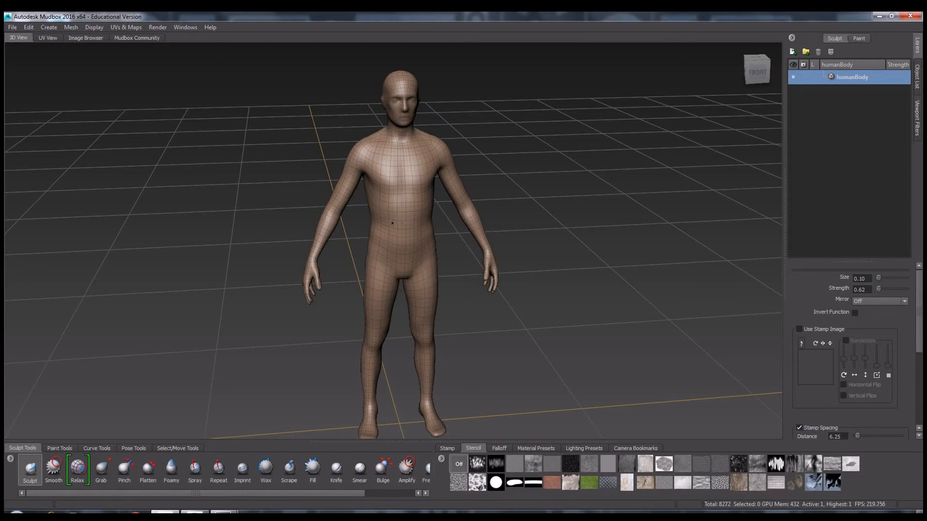
pyautogui.scroll(3, 398, 235)
pyautogui.moveTo(398, 235)
pyautogui.mouseDown()
pyautogui.moveTo(436, 235)
pyautogui.moveTo(400, 193)
pyautogui.moveTo(401, 203)
pyautogui.moveTo(409, 223)
pyautogui.moveTo(400, 125)
pyautogui.moveTo(444, 128)
pyautogui.moveTo(349, 145)
pyautogui.moveTo(309, 207)
pyautogui.moveTo(343, 131)
pyautogui.moveTo(278, 182)
pyautogui.moveTo(325, 147)
pyautogui.mouseUp()
pyautogui.hotkey('ctrl', 'z')
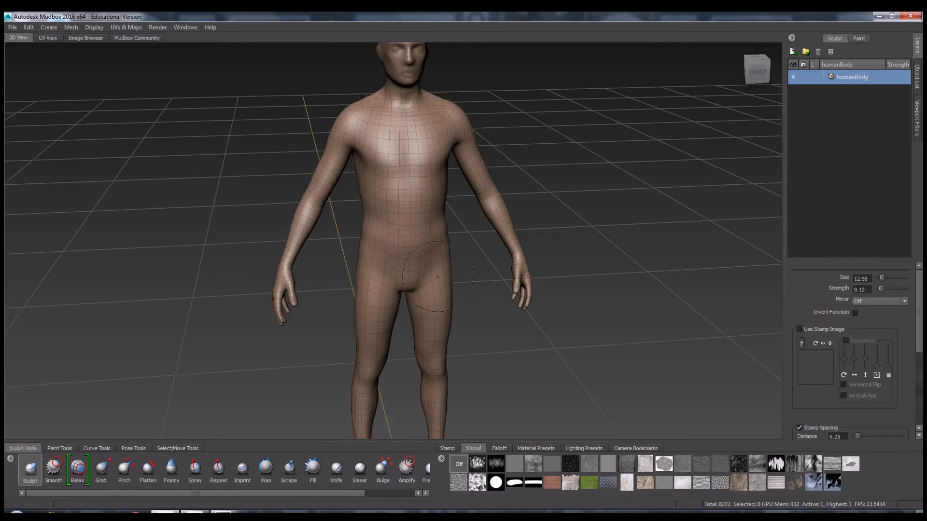
# Step: Subdivide the human body mesh by three more levels
pyautogui.hotkey('shift', 'd')
pyautogui.hotkey('shift', 'd')
pyautogui.hotkey('shift', 'd')
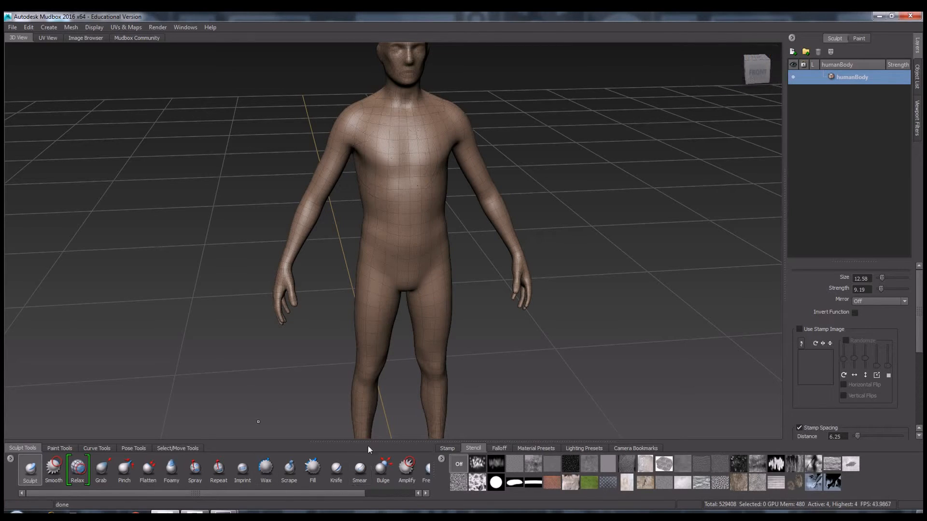
# Step: Swell the chest muscles with the Bulge brush at size 9.81, mirrored across X
pyautogui.click(383, 468)
pyautogui.scroll(5, 533, 192)
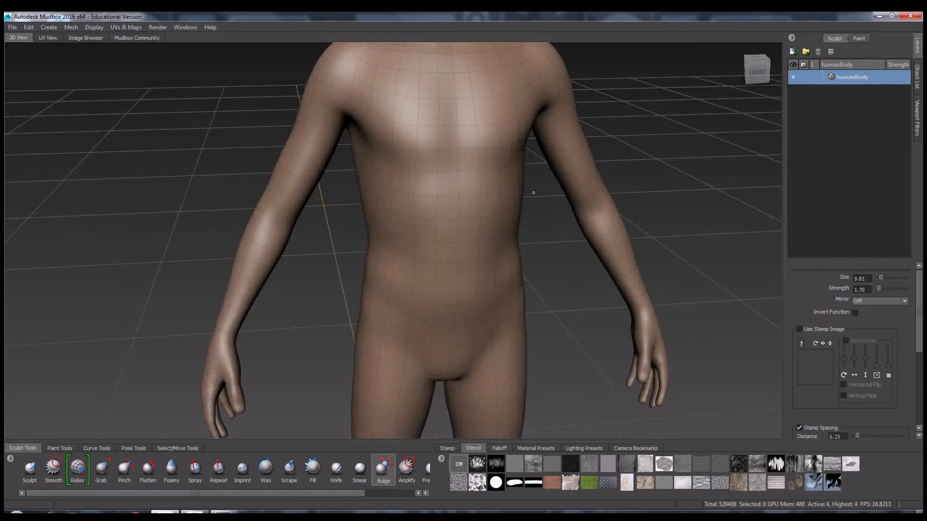
pyautogui.click(865, 301)
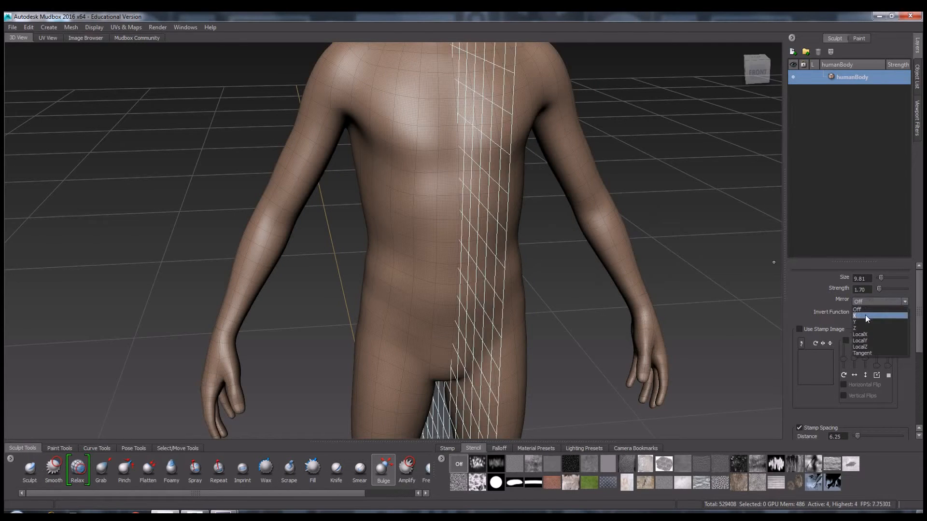
pyautogui.click(866, 316)
pyautogui.moveTo(399, 138)
pyautogui.mouseDown()
pyautogui.moveTo(427, 145)
pyautogui.moveTo(403, 137)
pyautogui.moveTo(425, 117)
pyautogui.moveTo(416, 92)
pyautogui.moveTo(389, 82)
pyautogui.moveTo(384, 101)
pyautogui.mouseUp()
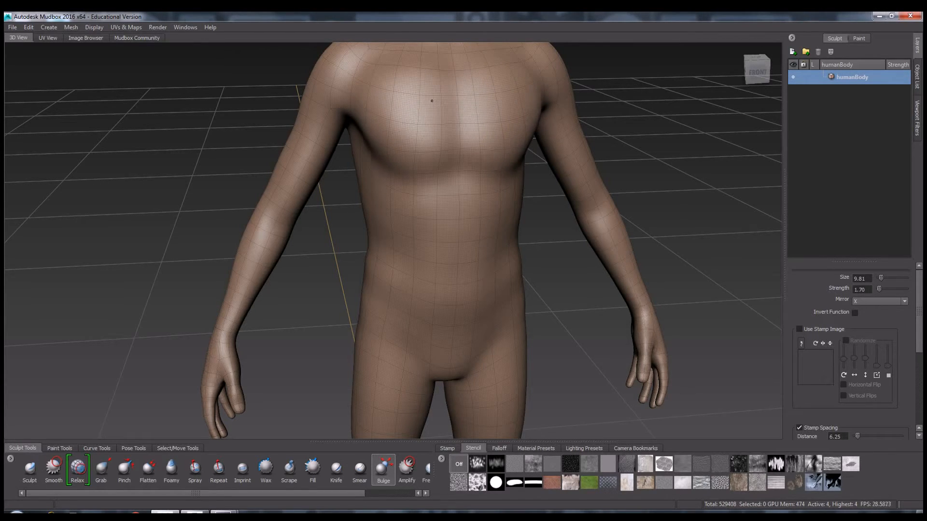
pyautogui.keyDown('alt'); pyautogui.moveTo(485, 154); pyautogui.dragTo(459, 180, button='middle'); pyautogui.keyUp('alt')
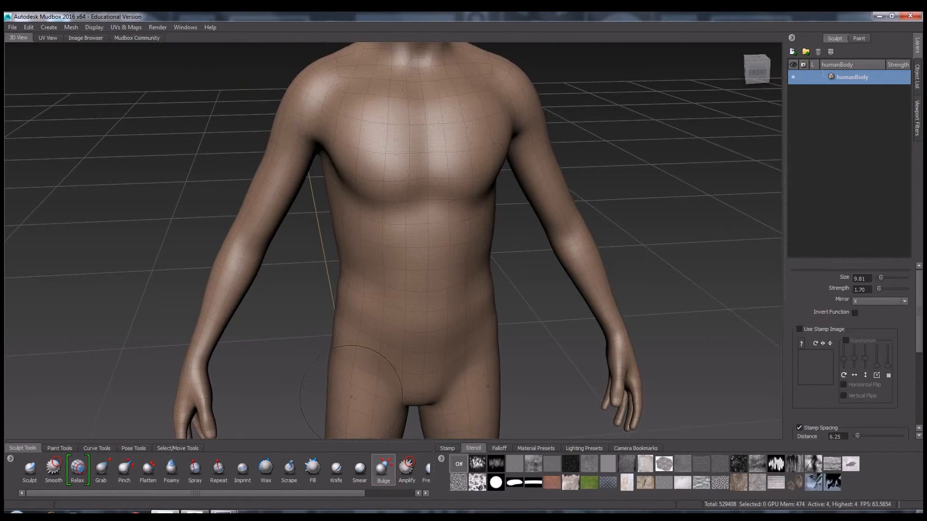
# Step: Raise small horns on the crown and forehead with the Sculpt brush at size 2.34
pyautogui.click(30, 468)
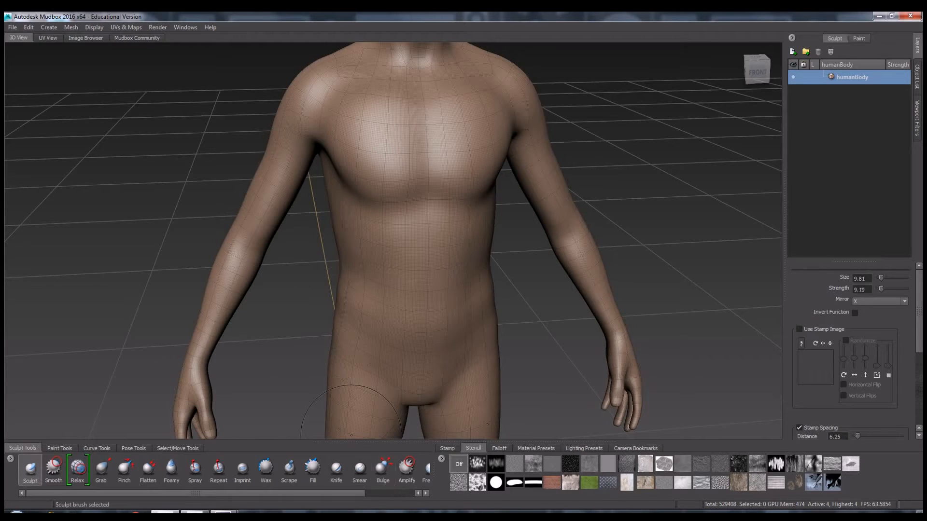
pyautogui.moveTo(403, 166)
pyautogui.keyDown('alt'); pyautogui.mouseDown(button='right')
pyautogui.moveTo(446, 233)
pyautogui.moveTo(420, 286)
pyautogui.mouseUp(button='right'); pyautogui.keyUp('alt')
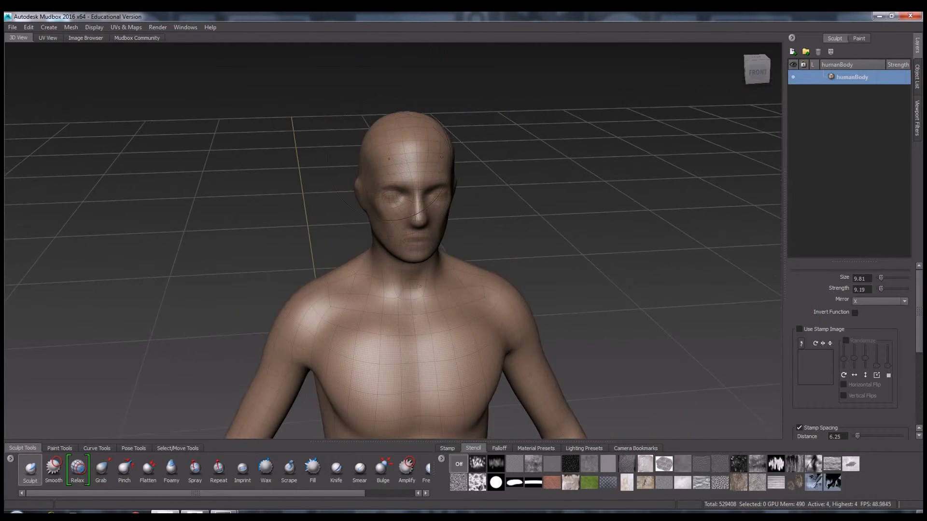
pyautogui.moveTo(416, 134); pyautogui.dragTo(406, 138)
pyautogui.keyDown('alt'); pyautogui.moveTo(406, 138); pyautogui.dragTo(401, 199, button='middle'); pyautogui.keyUp('alt')
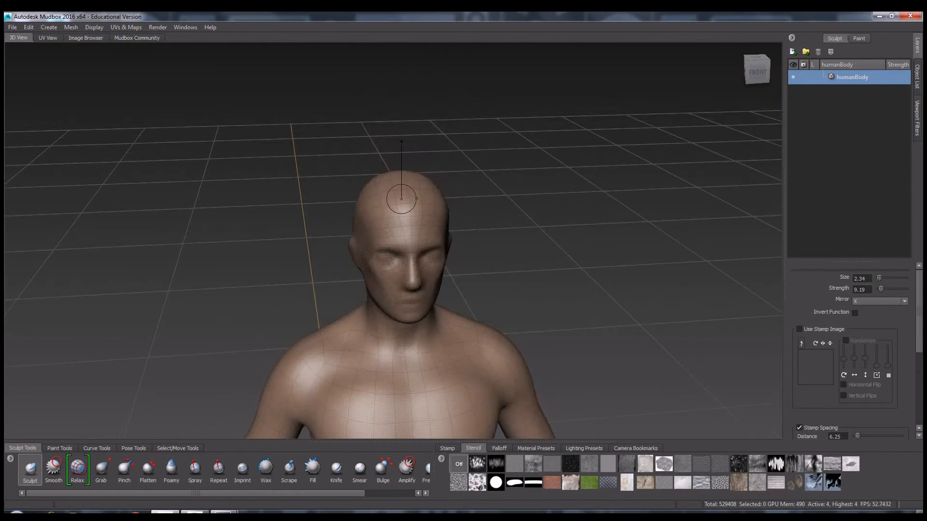
pyautogui.moveTo(401, 199)
pyautogui.mouseDown()
pyautogui.moveTo(404, 209)
pyautogui.moveTo(412, 200)
pyautogui.moveTo(432, 209)
pyautogui.moveTo(497, 276)
pyautogui.moveTo(519, 272)
pyautogui.mouseUp()
pyautogui.keyDown('alt'); pyautogui.moveTo(513, 291); pyautogui.dragTo(456, 243, button='middle'); pyautogui.keyUp('alt')
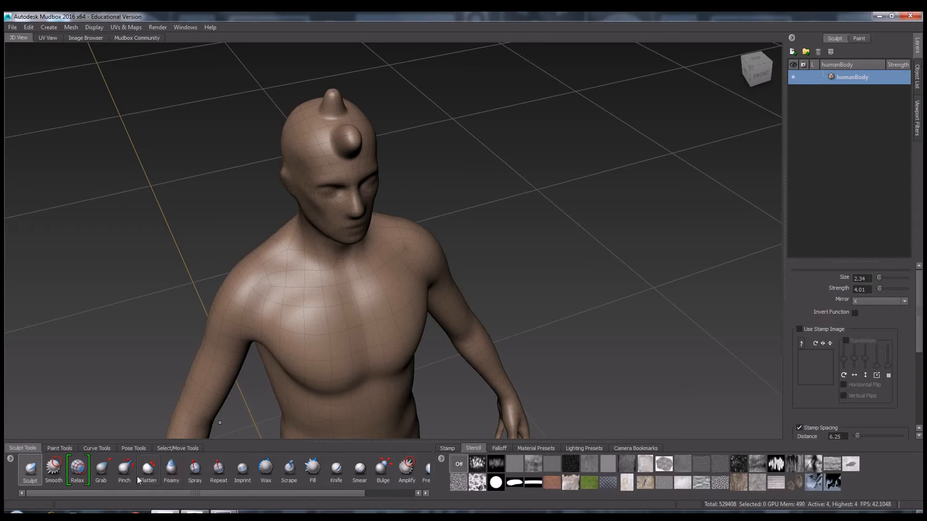
# Step: Pull a mirrored pair of long spikes out of the shoulders with the Grab brush at strength 19.26
pyautogui.click(102, 469)
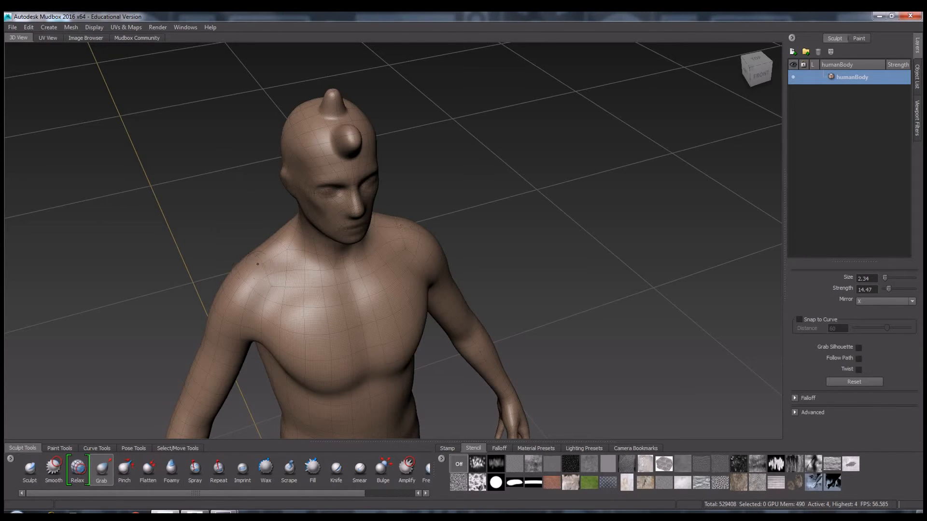
pyautogui.moveTo(208, 232); pyautogui.dragTo(178, 218)
pyautogui.hotkey('ctrl', 'z')
pyautogui.moveTo(256, 266)
pyautogui.mouseDown()
pyautogui.moveTo(148, 215)
pyautogui.moveTo(43, 147)
pyautogui.mouseUp()
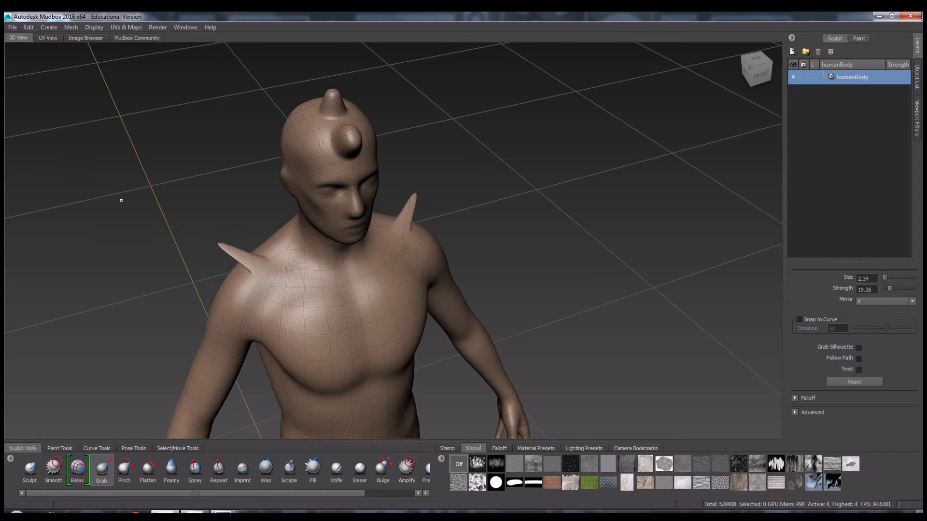
# Step: Pull mirrored spikes out of the upper arms and forearms with the Grab brush
pyautogui.keyDown('alt'); pyautogui.moveTo(316, 315); pyautogui.dragTo(238, 282); pyautogui.keyUp('alt')
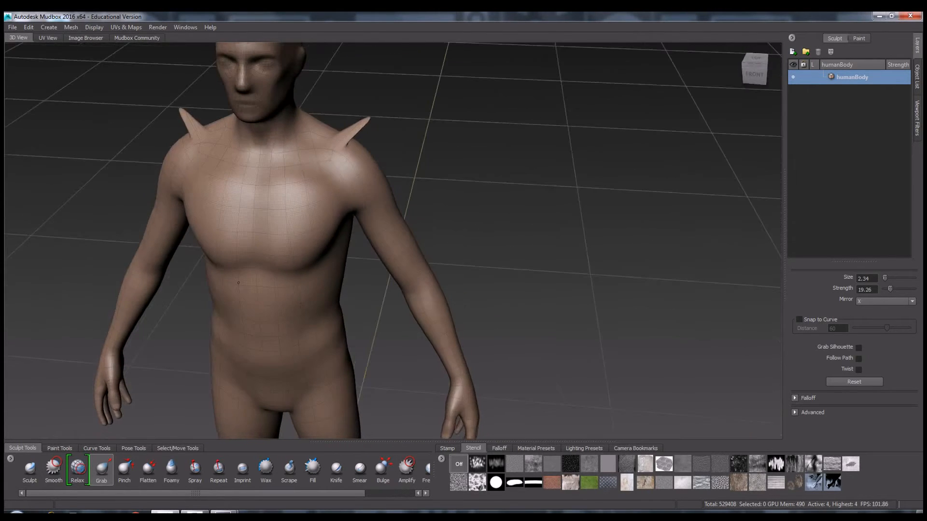
pyautogui.moveTo(155, 224); pyautogui.dragTo(127, 219)
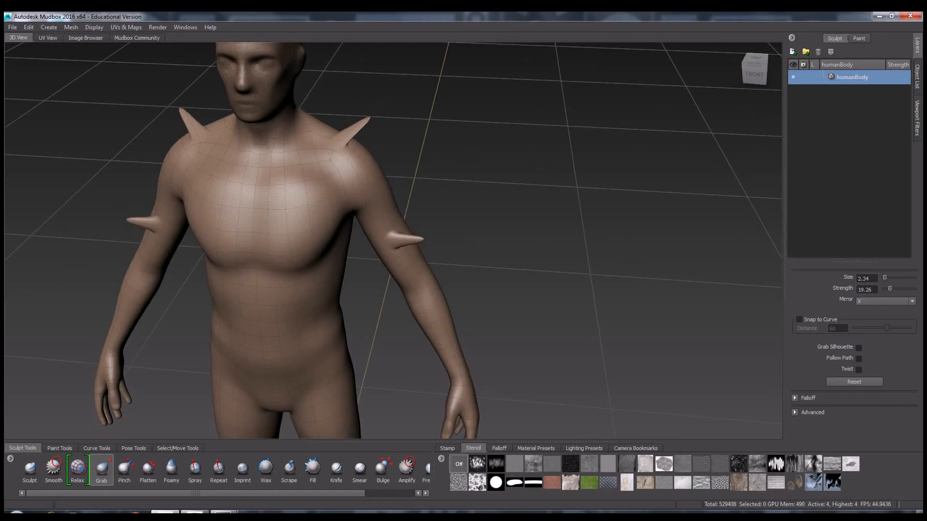
pyautogui.keyDown('alt'); pyautogui.moveTo(258, 331); pyautogui.dragTo(330, 309); pyautogui.keyUp('alt')
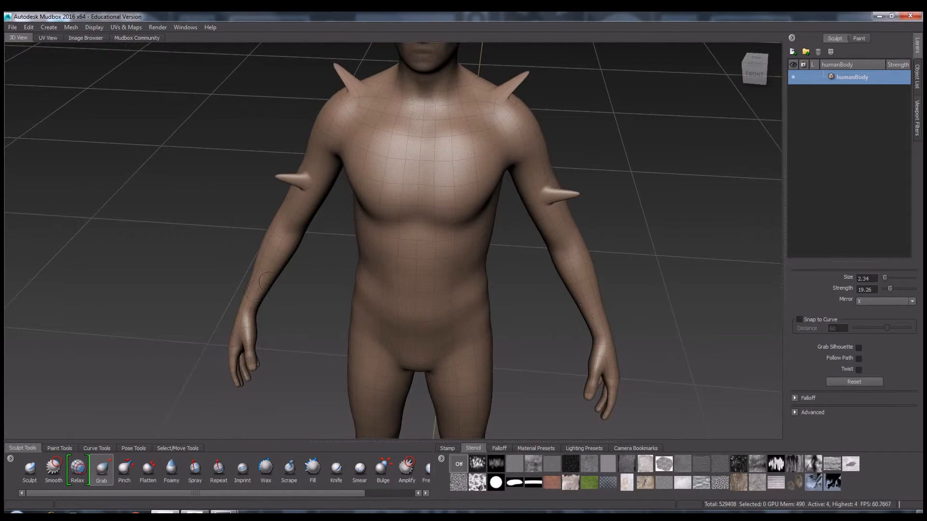
pyautogui.moveTo(274, 264); pyautogui.dragTo(289, 272)
pyautogui.keyDown('alt'); pyautogui.moveTo(339, 293); pyautogui.dragTo(162, 388); pyautogui.keyUp('alt')
# Step: Set up the Paint Brush at size 14.05 and create the 2048 Diffuse layer Paint Layer 1
pyautogui.click(59, 448)
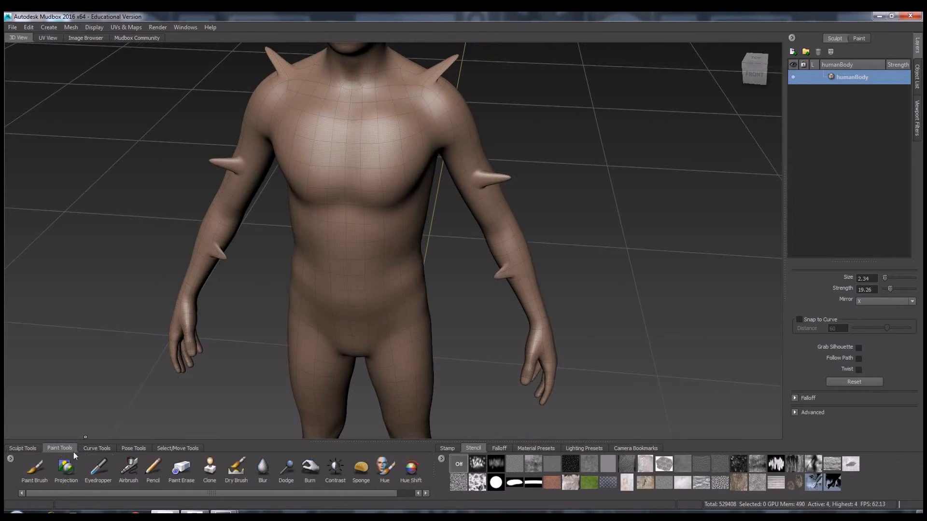
pyautogui.click(35, 469)
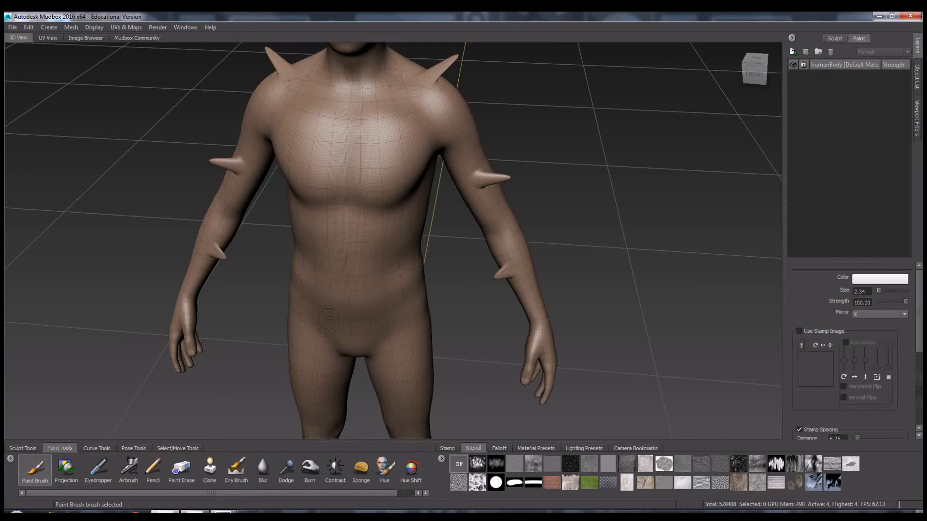
pyautogui.press('b')
pyautogui.moveTo(327, 309); pyautogui.dragTo(379, 309)
pyautogui.click(318, 305)
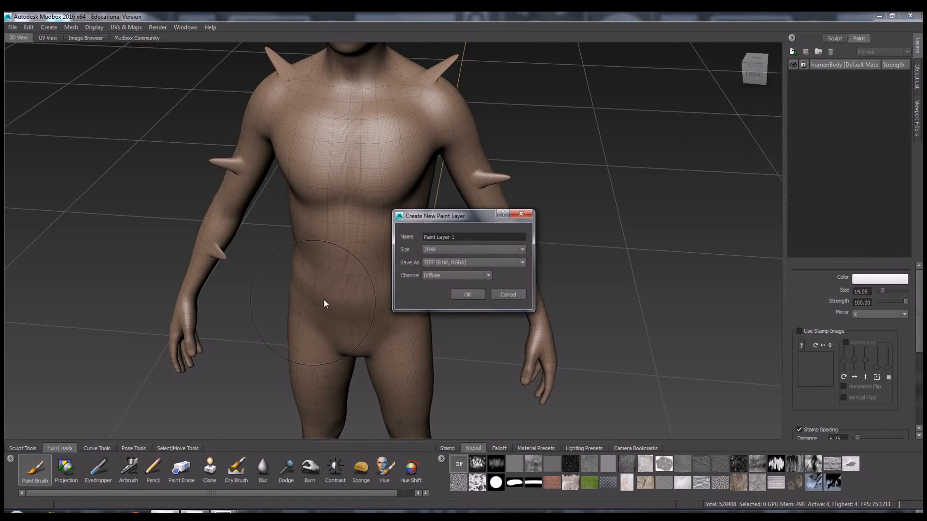
pyautogui.click(474, 297)
# Step: Set the brush color to dark brown and paint the hips and upper legs
pyautogui.click(870, 277)
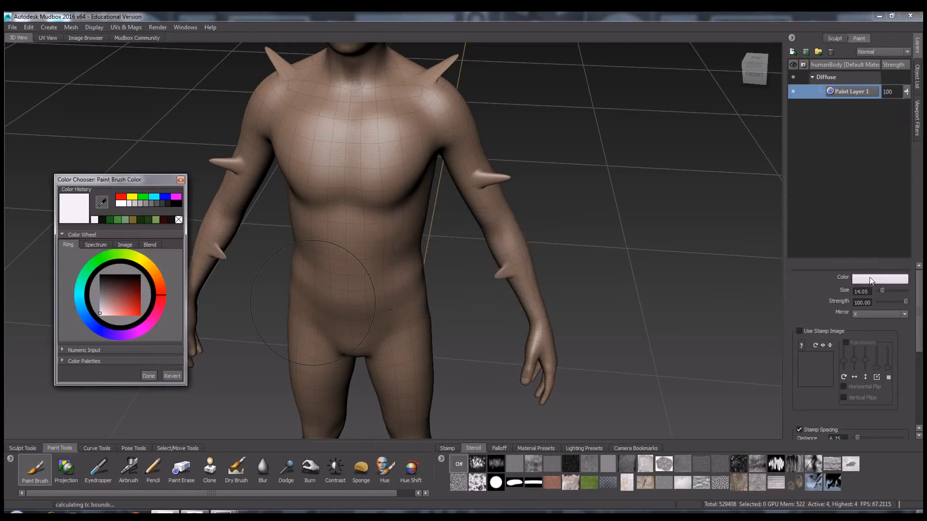
pyautogui.moveTo(139, 300); pyautogui.dragTo(122, 290)
pyautogui.click(159, 285)
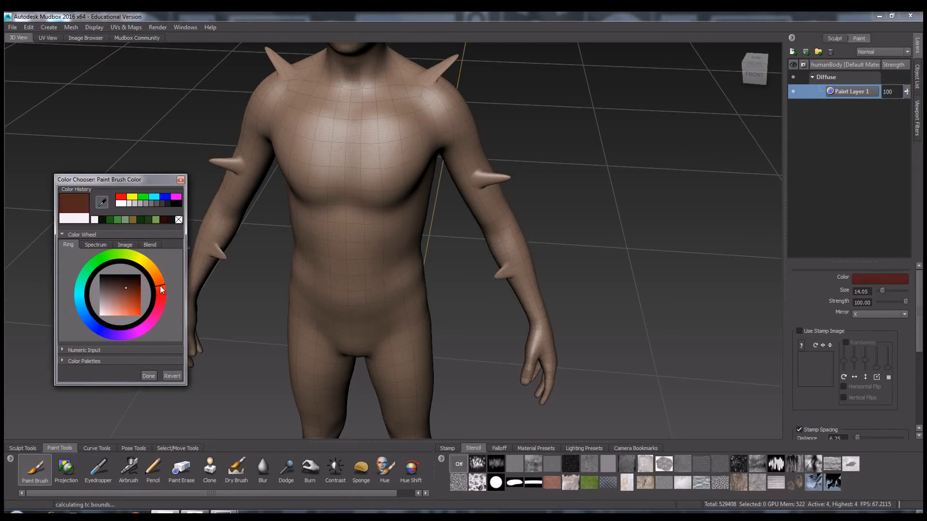
pyautogui.click(124, 282)
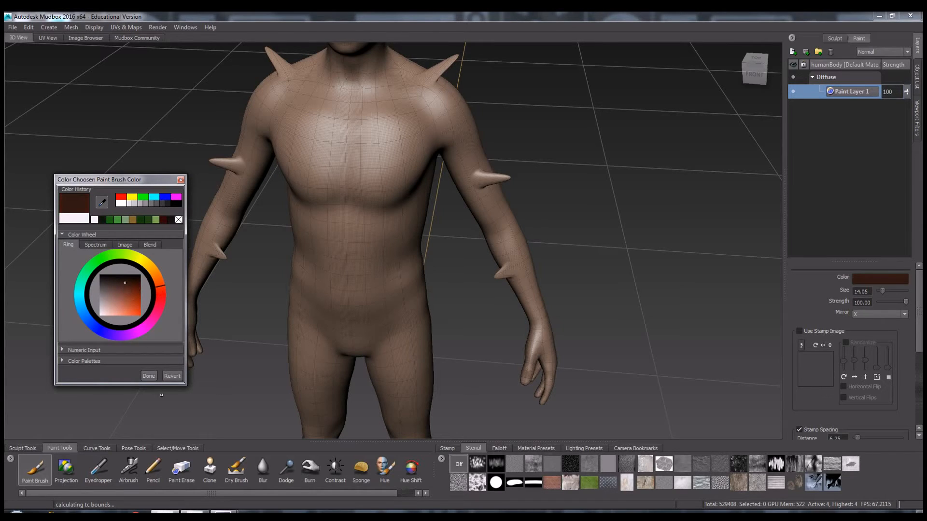
pyautogui.click(148, 376)
pyautogui.moveTo(299, 318)
pyautogui.mouseDown()
pyautogui.moveTo(415, 333)
pyautogui.moveTo(344, 346)
pyautogui.moveTo(405, 381)
pyautogui.moveTo(415, 425)
pyautogui.moveTo(424, 367)
pyautogui.moveTo(416, 388)
pyautogui.mouseUp()
pyautogui.moveTo(304, 420); pyautogui.dragTo(370, 409)
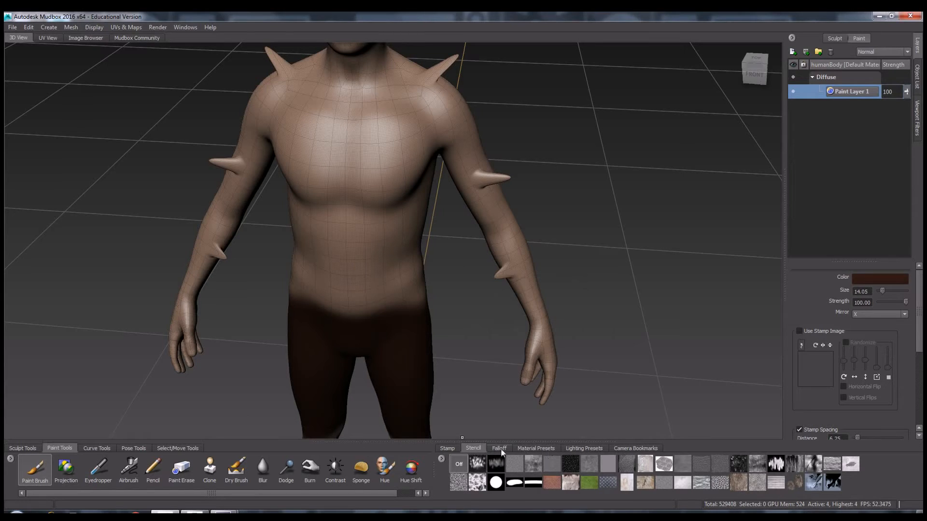
# Step: Load the scaly bw_skin04 stencil and paint its pattern down the middle of the torso
pyautogui.click(622, 464)
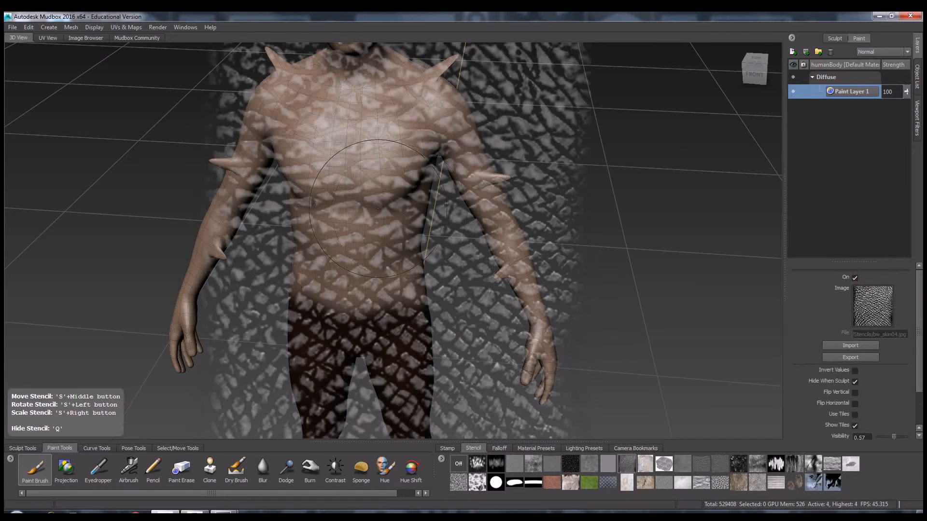
pyautogui.moveTo(340, 153); pyautogui.dragTo(339, 257)
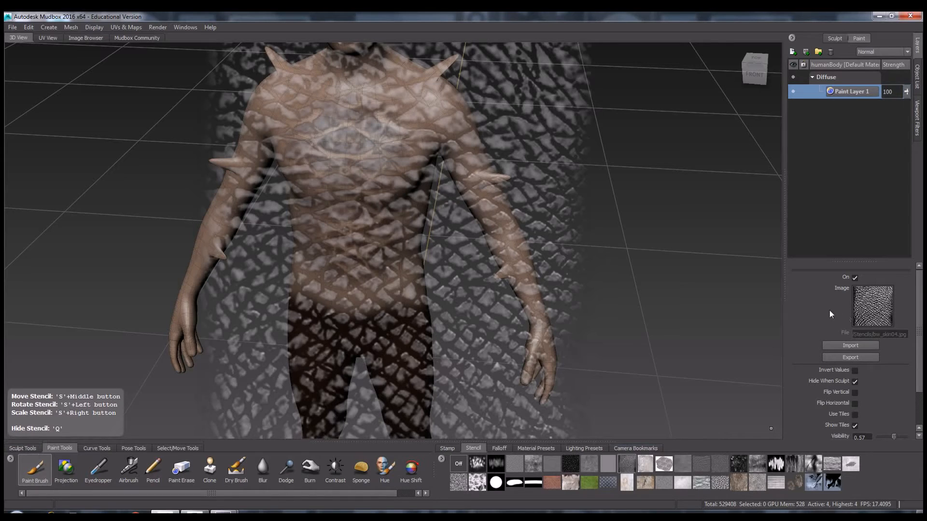
# Step: Turn off brush mirroring and paint the scale stencil pattern over the rest of the torso, shoulders and arms
pyautogui.click(34, 470)
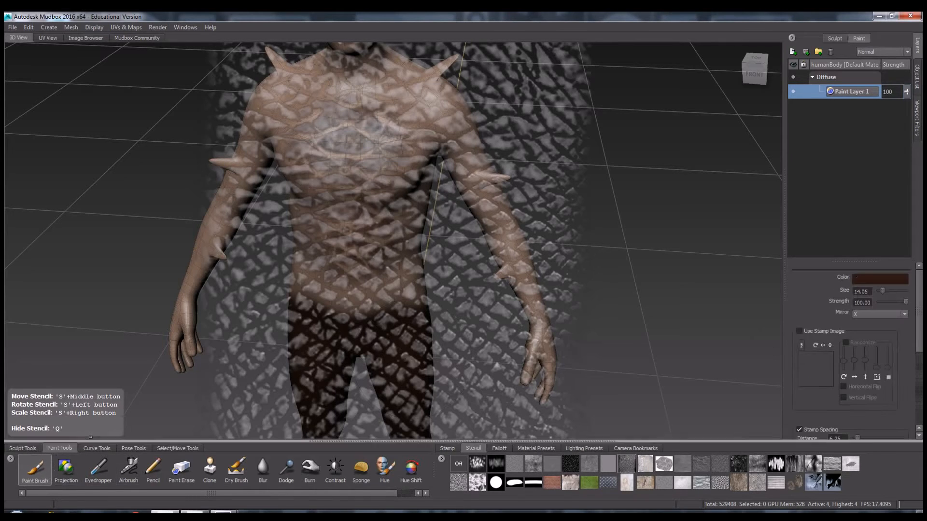
pyautogui.click(870, 314)
pyautogui.click(865, 321)
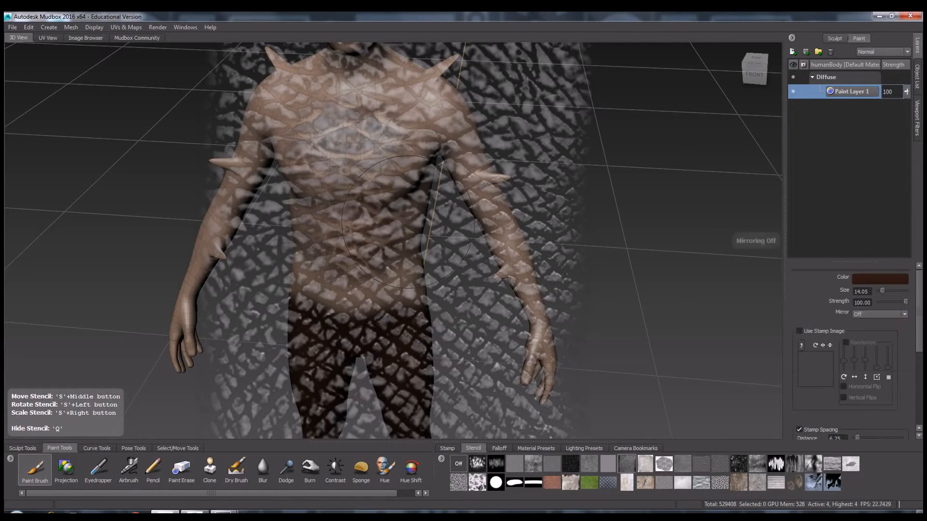
pyautogui.moveTo(345, 159); pyautogui.dragTo(340, 237)
pyautogui.moveTo(379, 282)
pyautogui.mouseDown()
pyautogui.moveTo(394, 285)
pyautogui.moveTo(410, 270)
pyautogui.moveTo(367, 304)
pyautogui.moveTo(292, 276)
pyautogui.mouseUp()
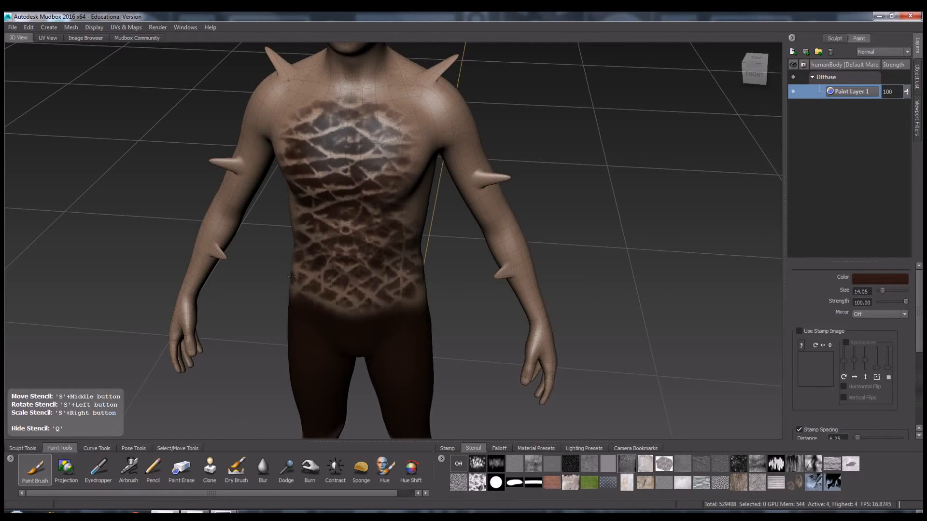
pyautogui.moveTo(415, 300)
pyautogui.mouseDown()
pyautogui.moveTo(415, 121)
pyautogui.moveTo(434, 96)
pyautogui.moveTo(468, 140)
pyautogui.moveTo(541, 340)
pyautogui.mouseUp()
pyautogui.moveTo(338, 104)
pyautogui.mouseDown()
pyautogui.moveTo(314, 104)
pyautogui.moveTo(258, 145)
pyautogui.mouseUp()
pyautogui.moveTo(536, 193)
pyautogui.keyDown('alt'); pyautogui.mouseDown()
pyautogui.moveTo(481, 226)
pyautogui.moveTo(350, 128)
pyautogui.moveTo(404, 159)
pyautogui.moveTo(374, 237)
pyautogui.moveTo(444, 104)
pyautogui.moveTo(395, 77)
pyautogui.moveTo(517, 270)
pyautogui.mouseUp(); pyautogui.keyUp('alt')
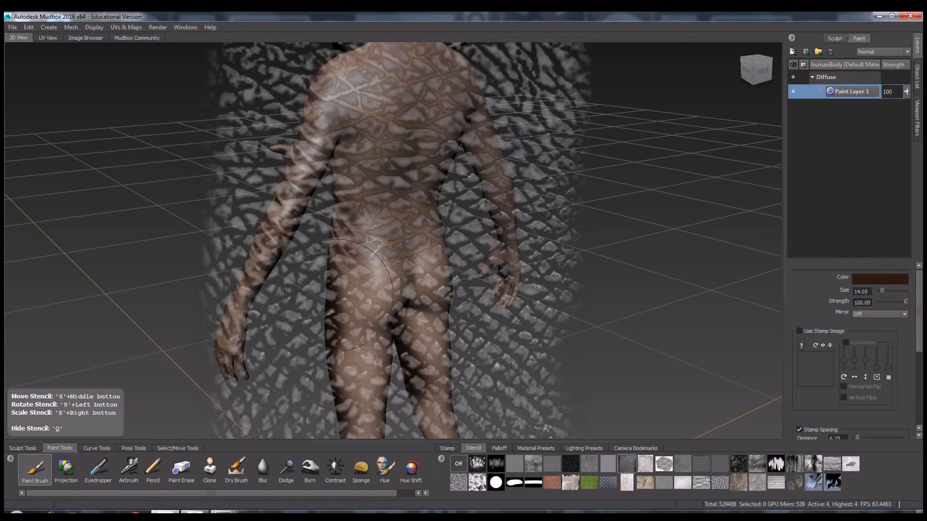
# Step: Open the croc.mud scene and inspect the painted green character from the front and from above
pyautogui.click(12, 28)
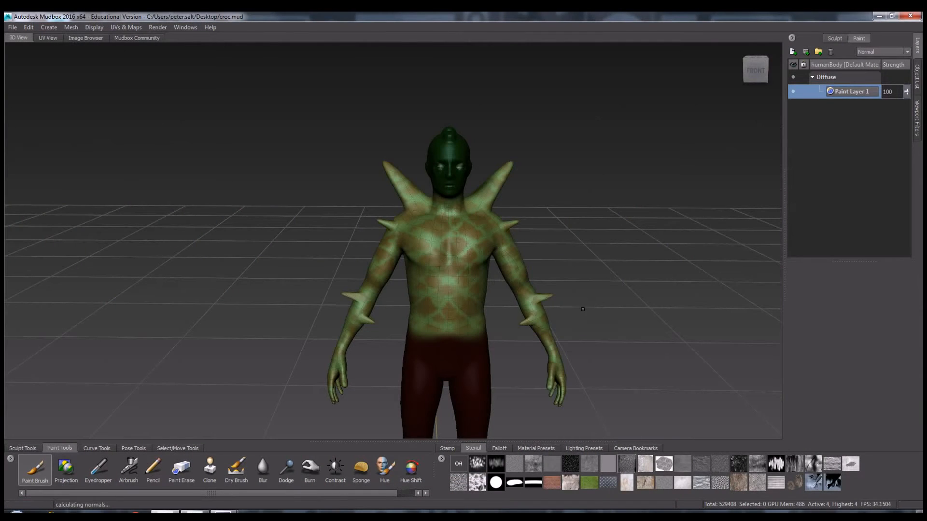
pyautogui.keyDown('alt'); pyautogui.moveTo(583, 308); pyautogui.dragTo(479, 253, button='middle'); pyautogui.keyUp('alt')
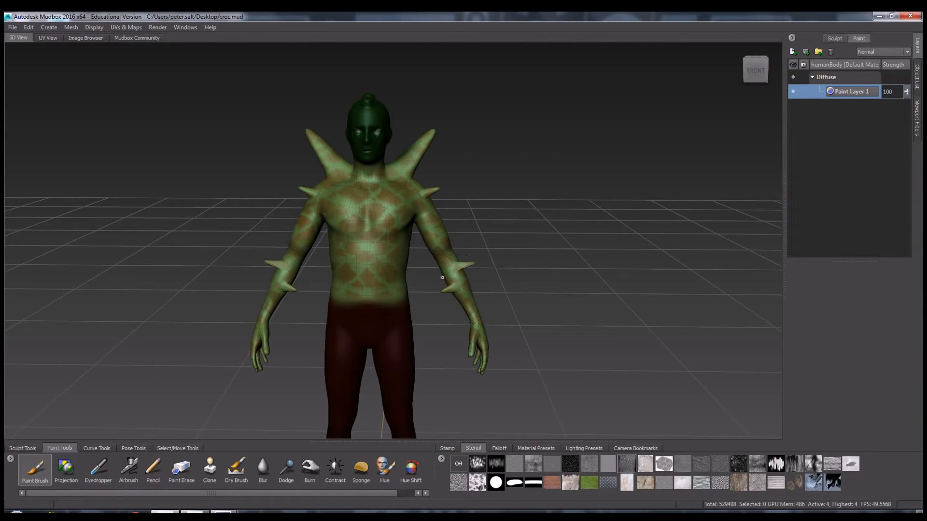
pyautogui.scroll(7, 430, 266)
pyautogui.keyDown('alt'); pyautogui.moveTo(369, 167); pyautogui.dragTo(400, 230, button='middle'); pyautogui.keyUp('alt')
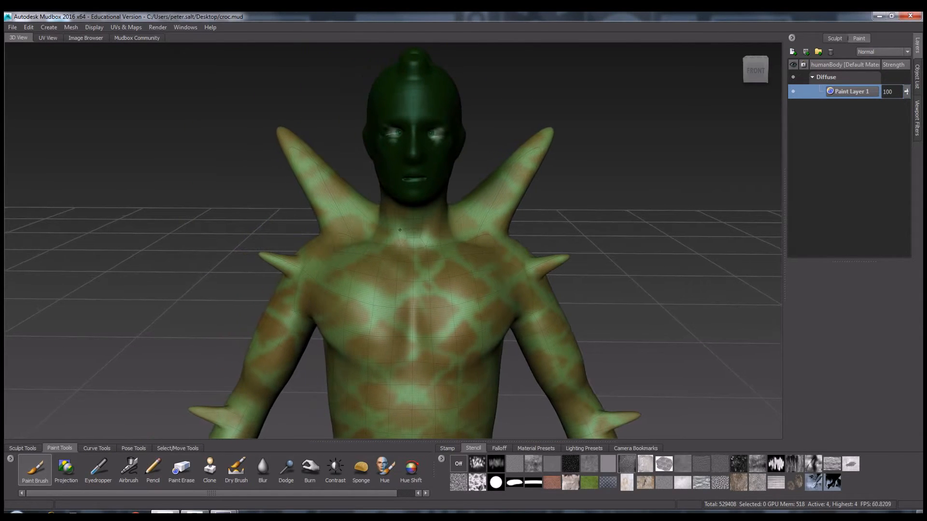
pyautogui.keyDown('alt'); pyautogui.moveTo(400, 230); pyautogui.dragTo(454, 258, button='right'); pyautogui.keyUp('alt')
pyautogui.keyDown('alt'); pyautogui.moveTo(453, 257); pyautogui.dragTo(555, 299); pyautogui.keyUp('alt')
# Step: Send the entire croc scene to 3ds Max as a new scene, keeping the meshes at the current level and the default texture paths
pyautogui.click(12, 27)
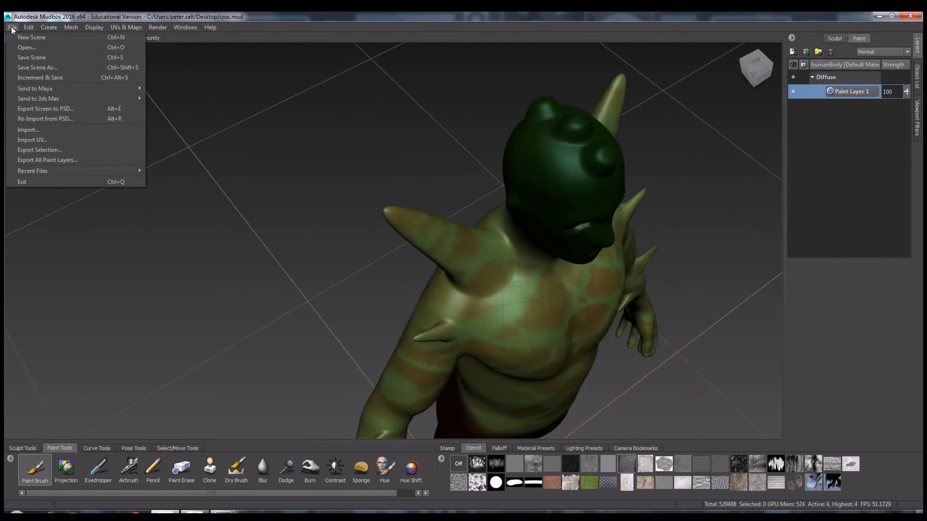
pyautogui.moveTo(45, 100)
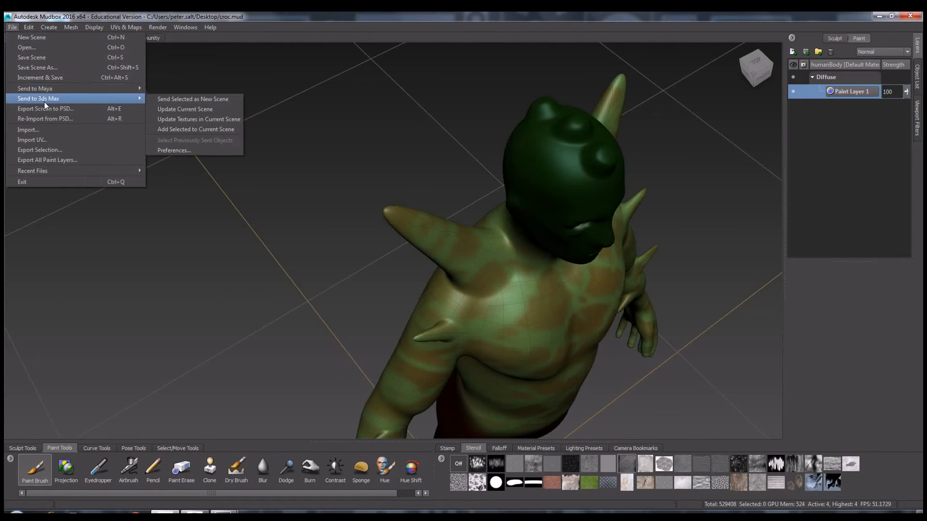
pyautogui.click(199, 100)
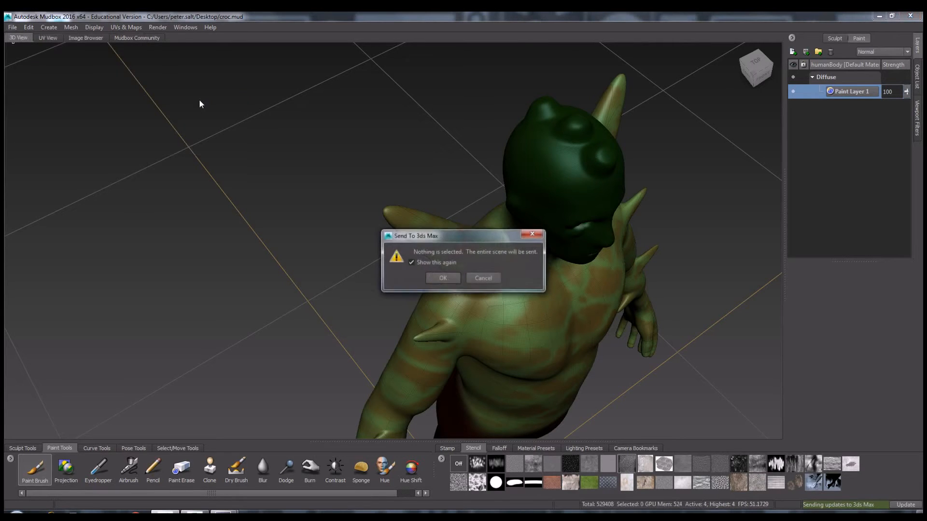
pyautogui.click(447, 282)
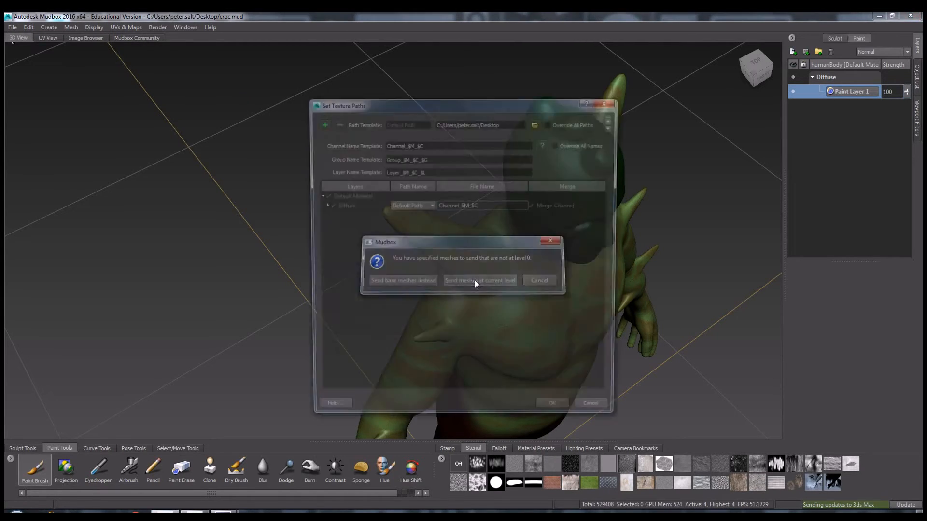
pyautogui.click(474, 280)
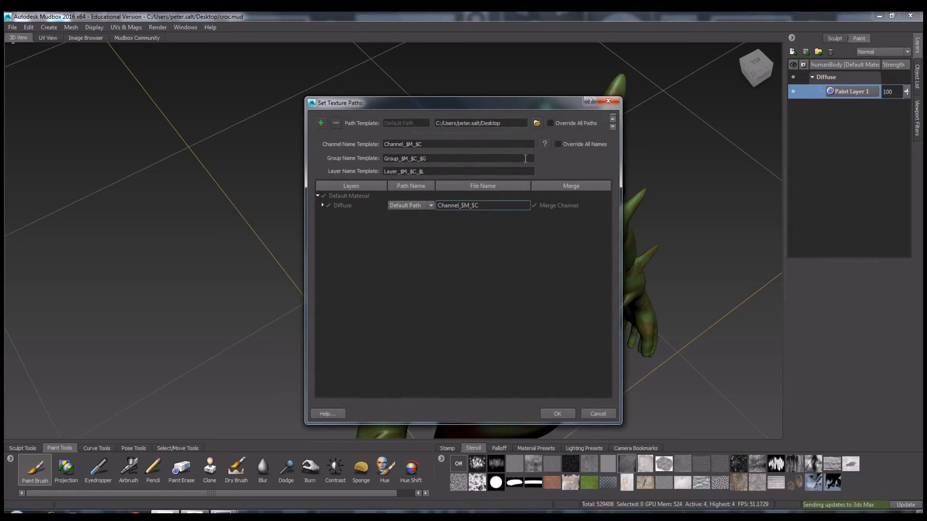
pyautogui.click(558, 414)
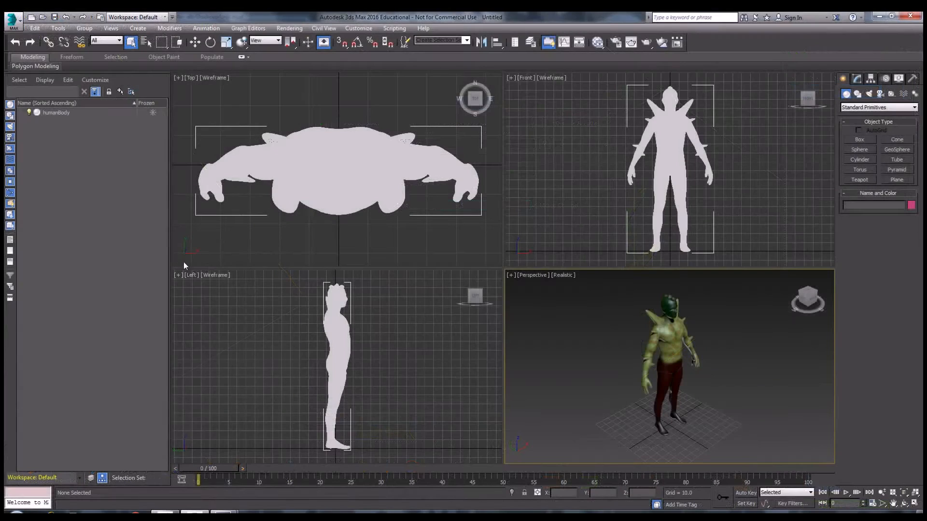
# Step: Narrow the scene explorer, maximize the perspective viewport and inspect the textured character's head and shoulders from the front
pyautogui.moveTo(170, 247); pyautogui.dragTo(67, 246)
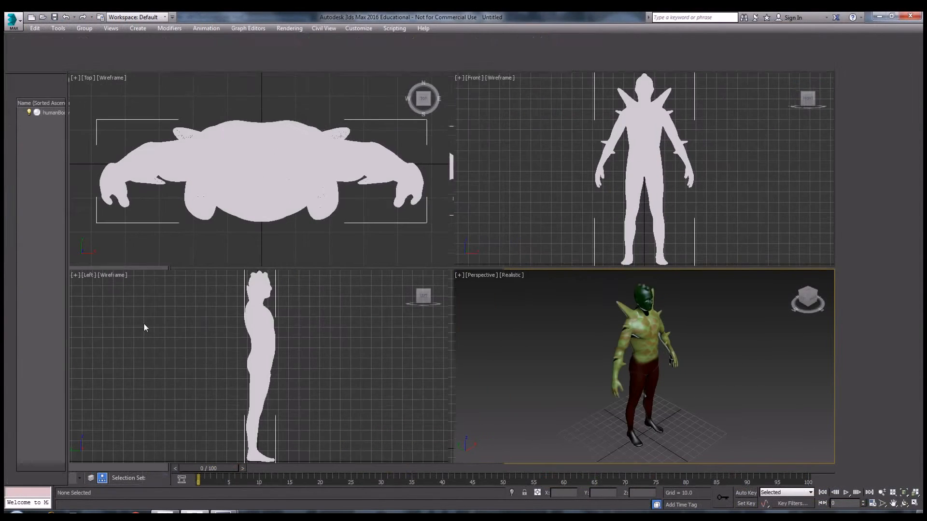
pyautogui.keyDown('alt'); pyautogui.moveTo(706, 363); pyautogui.dragTo(664, 344, button='middle'); pyautogui.keyUp('alt')
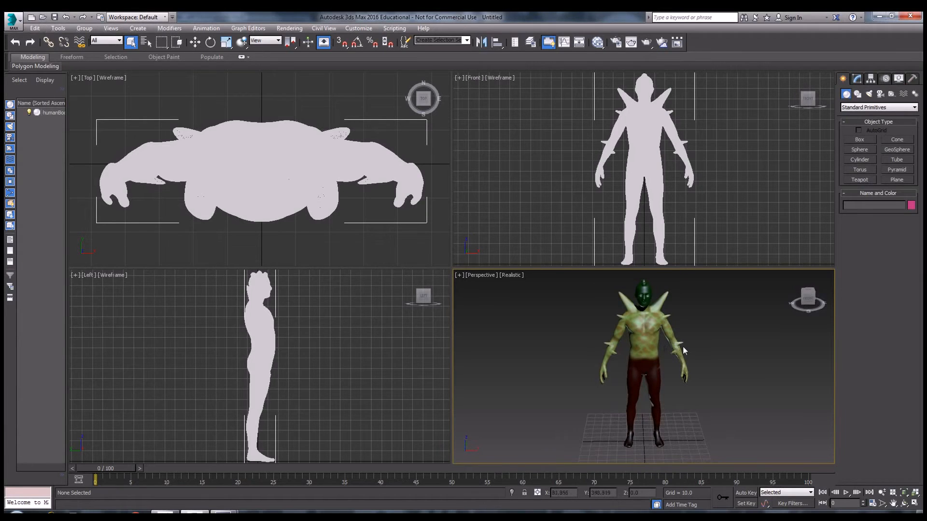
pyautogui.hotkey('alt', 'w')
pyautogui.moveTo(591, 264); pyautogui.dragTo(554, 267, button='middle')
pyautogui.scroll(7, 526, 242)
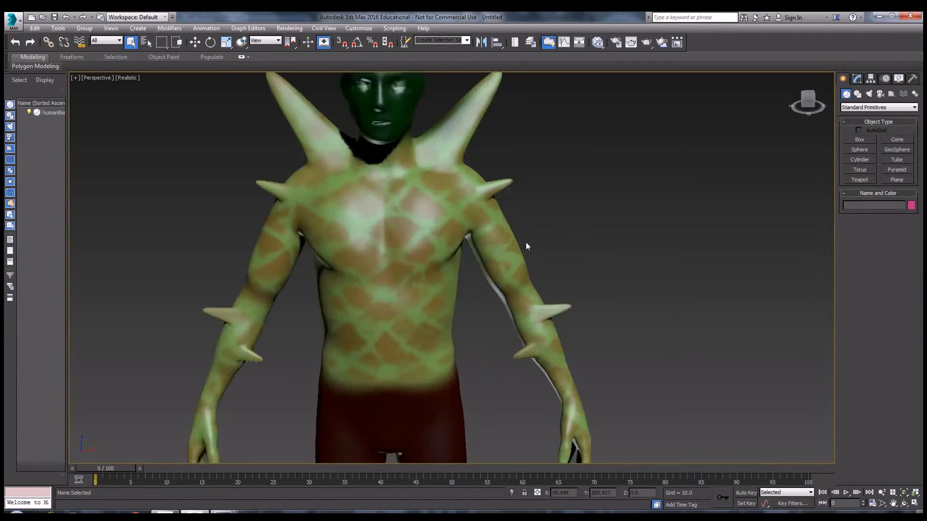
pyautogui.moveTo(542, 235); pyautogui.dragTo(666, 389, button='middle')
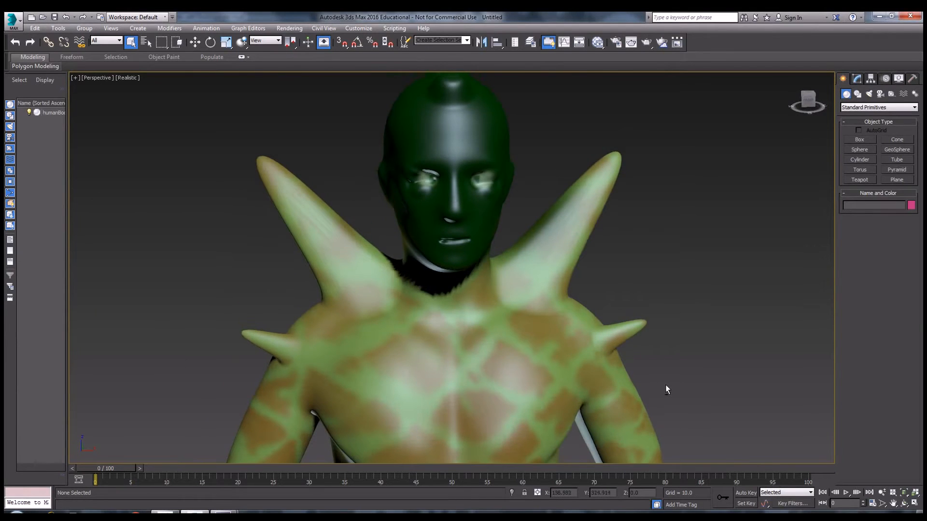
# Step: Display edged faces on the character and toggle the viewport statistics to examine the mesh density
pyautogui.click(129, 78)
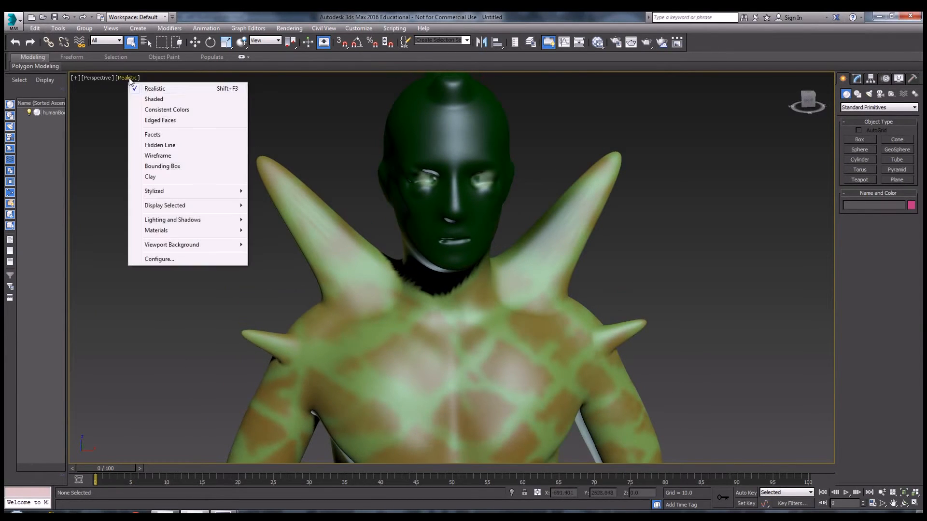
pyautogui.click(174, 121)
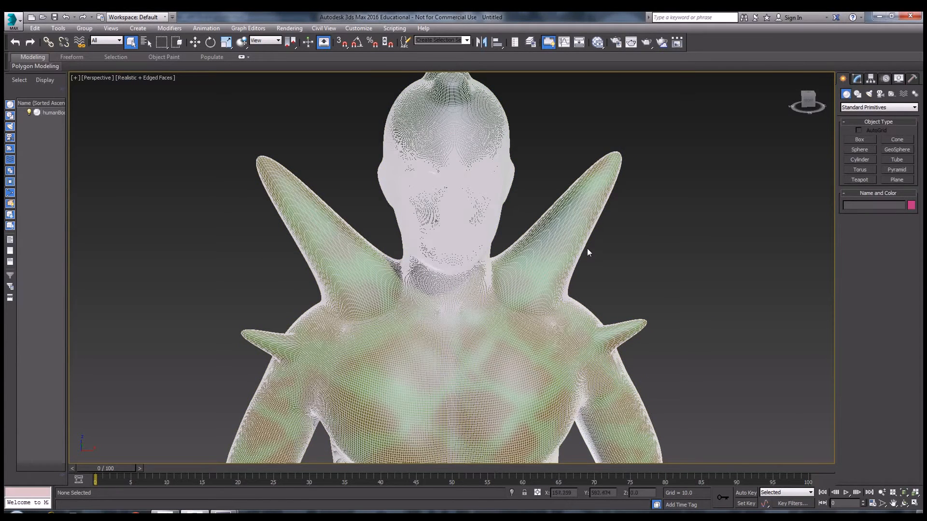
pyautogui.press('7')
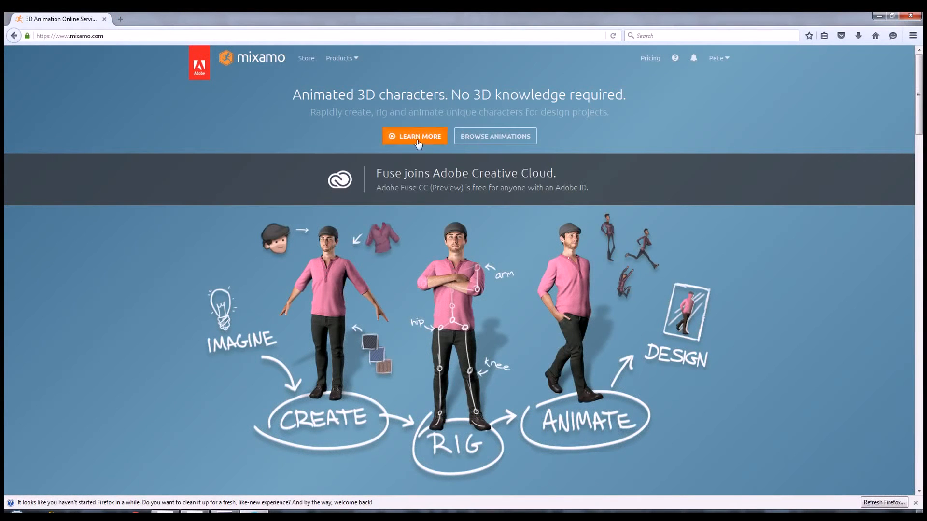
# Step: Switch to the Mixamo website, open its animation store and upload the croc man character for auto-rigging
pyautogui.click(478, 144)
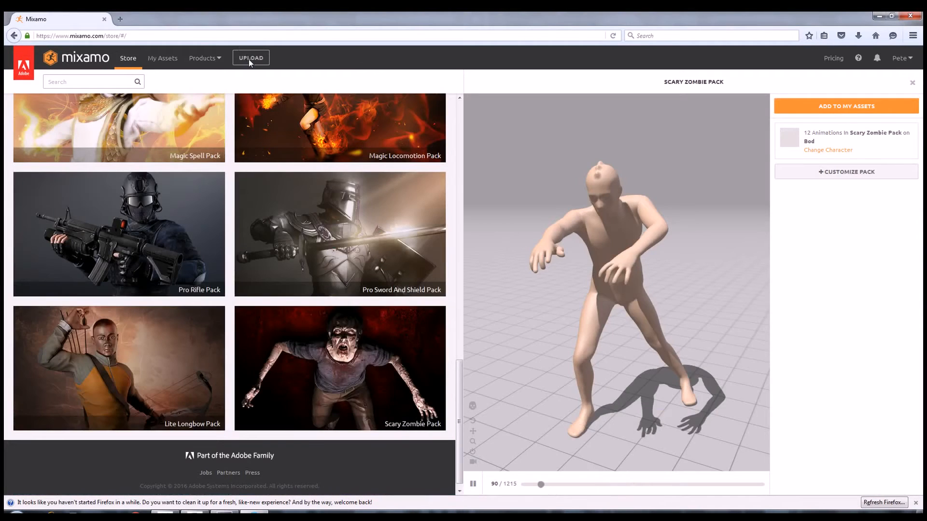
pyautogui.click(249, 59)
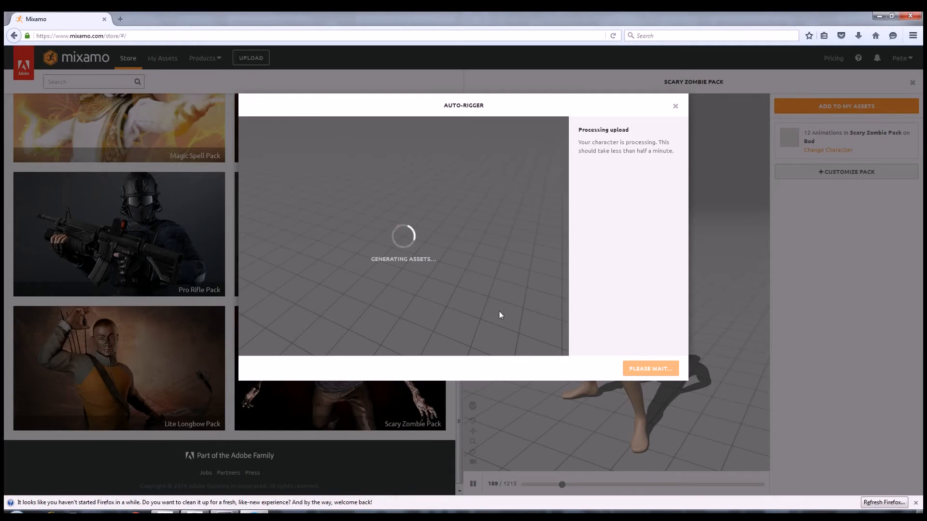
# Step: Place the chin, wrist, elbow, knee and groin markers on the character in the Auto-Rigger with symmetry on
pyautogui.moveTo(291, 238)
pyautogui.mouseDown()
pyautogui.moveTo(311, 236)
pyautogui.moveTo(404, 154)
pyautogui.mouseUp()
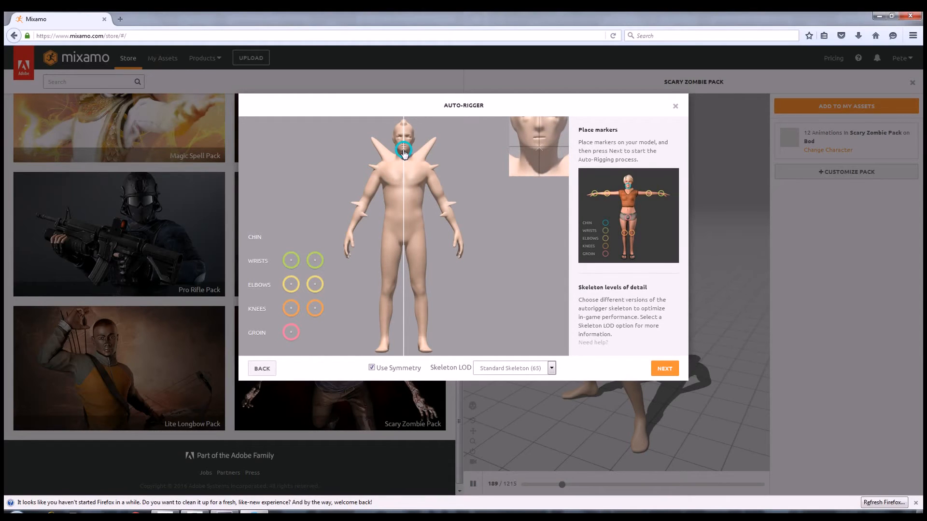
pyautogui.moveTo(404, 155); pyautogui.dragTo(405, 154)
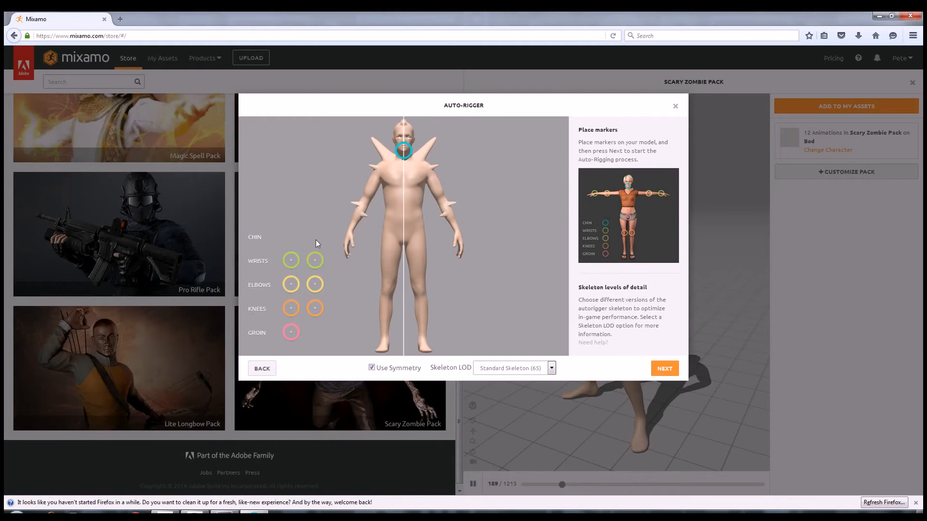
pyautogui.moveTo(293, 262); pyautogui.dragTo(352, 232)
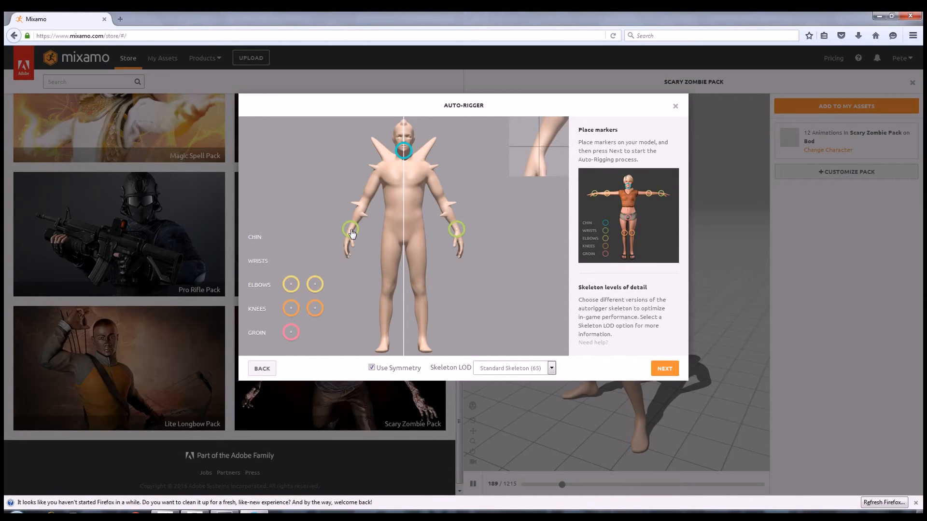
pyautogui.moveTo(352, 233); pyautogui.dragTo(351, 234)
pyautogui.moveTo(292, 287)
pyautogui.mouseDown()
pyautogui.moveTo(366, 199)
pyautogui.moveTo(355, 219)
pyautogui.mouseUp()
pyautogui.moveTo(291, 309); pyautogui.dragTo(388, 293)
pyautogui.moveTo(291, 332)
pyautogui.mouseDown()
pyautogui.moveTo(309, 332)
pyautogui.moveTo(404, 247)
pyautogui.mouseUp()
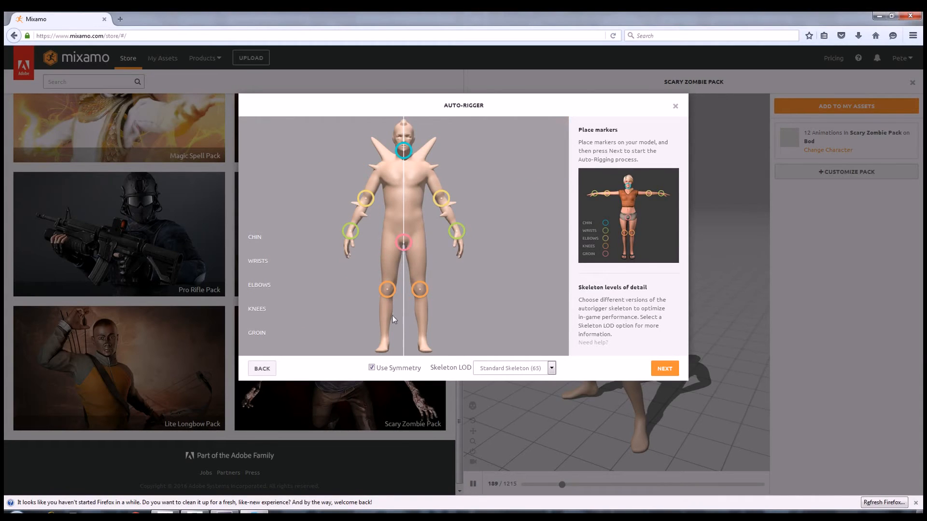
# Step: Run the auto-rigging, accept the previewed rig and view the finished character in My Assets
pyautogui.click(666, 368)
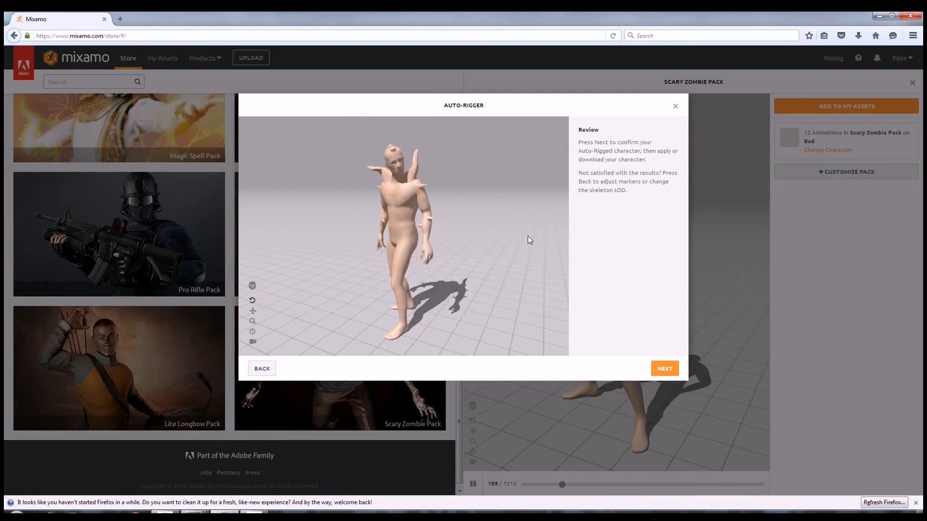
pyautogui.click(664, 369)
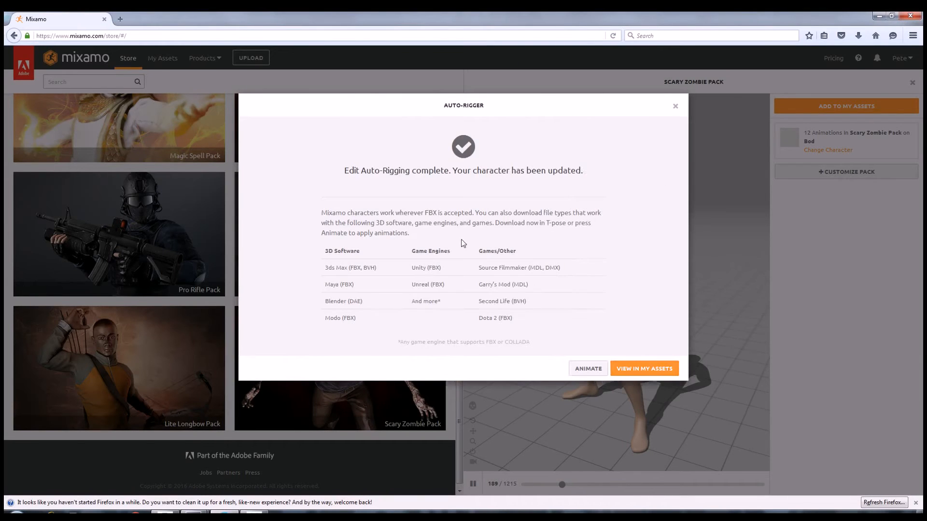
pyautogui.click(643, 370)
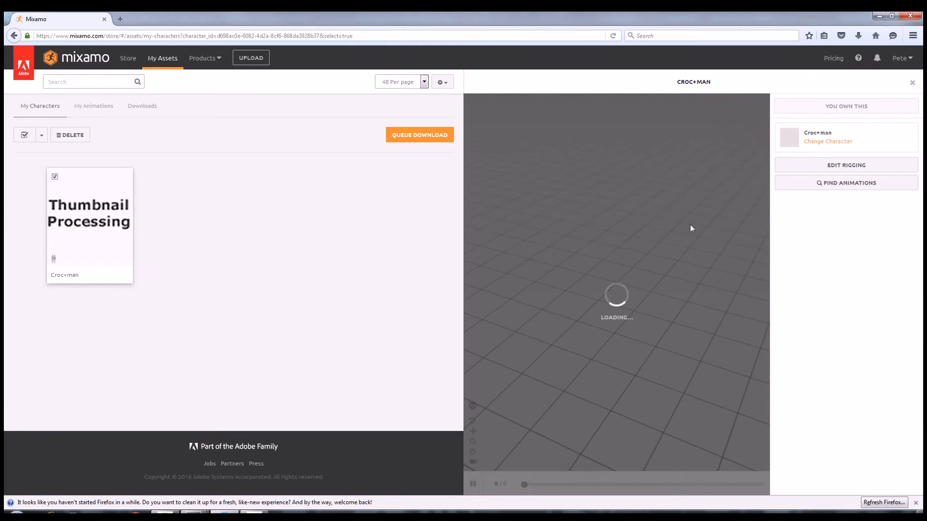
# Step: Find animations for the rigged character and apply Fireball with Power 100, Character Arm-Space 62 and Mirror enabled
pyautogui.click(838, 186)
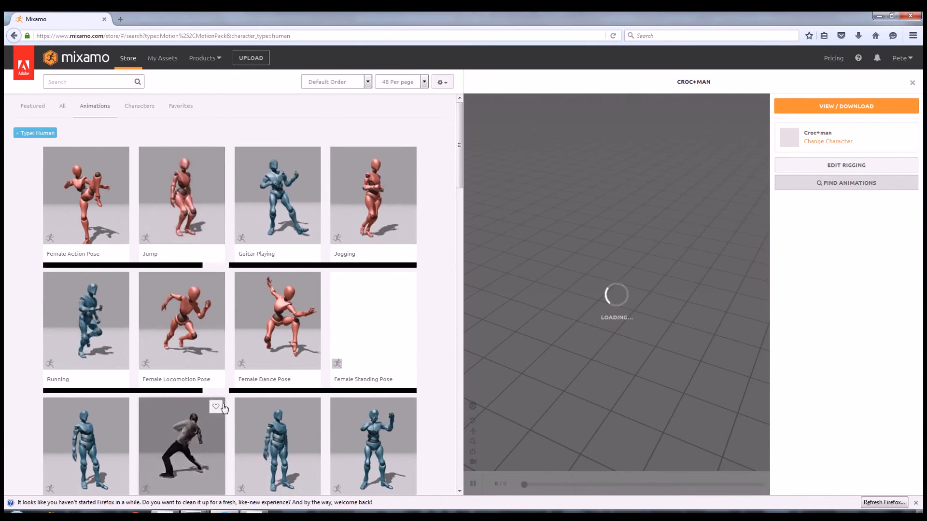
pyautogui.scroll(-2, 224, 409)
pyautogui.scroll(-6, 217, 408)
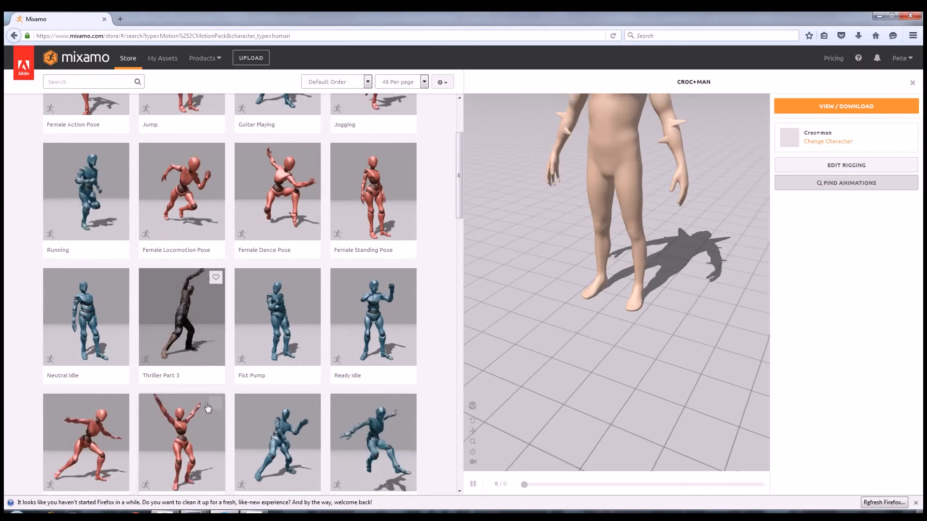
pyautogui.scroll(-1, 200, 405)
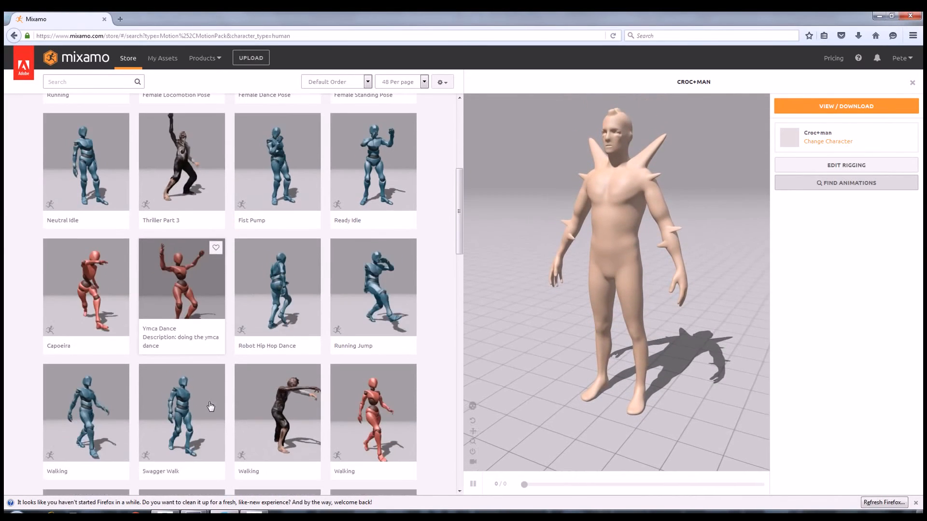
pyautogui.scroll(-5, 210, 406)
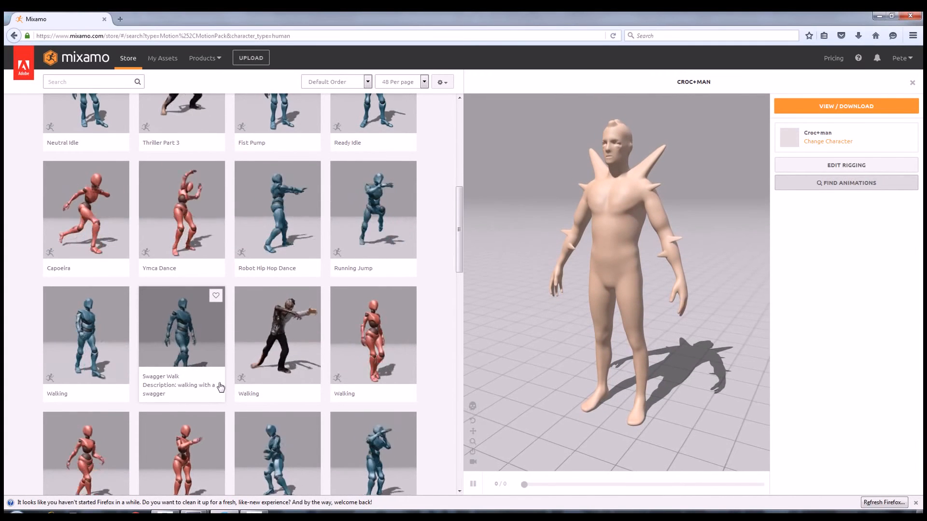
pyautogui.scroll(-4, 220, 387)
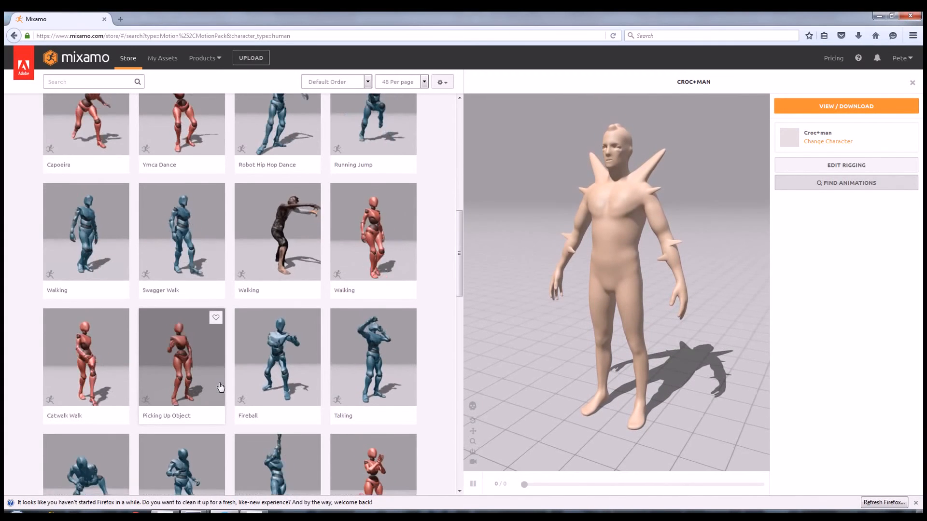
pyautogui.scroll(-1, 221, 386)
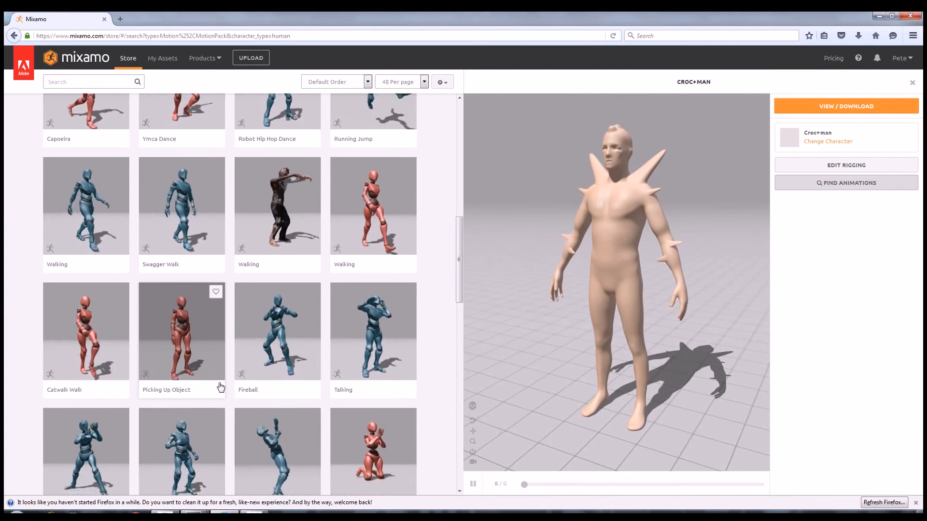
pyautogui.click(291, 336)
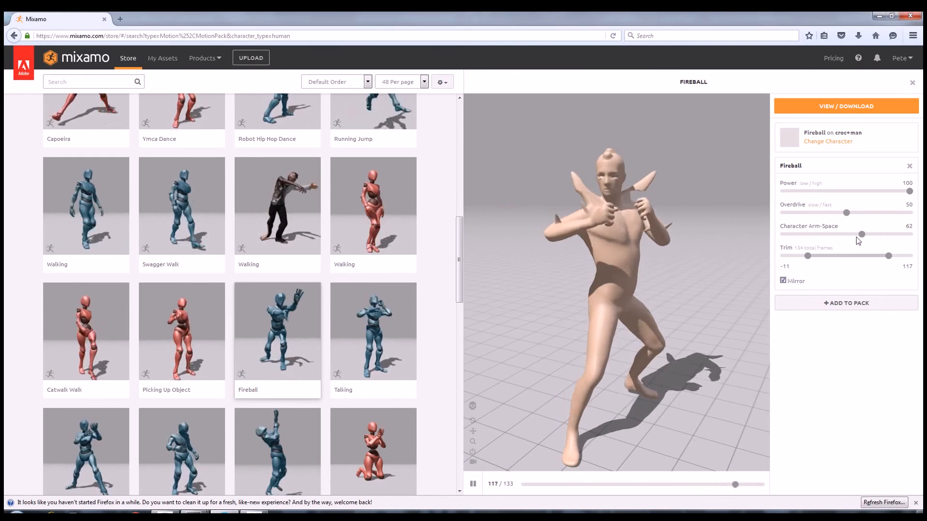
# Step: Add the customized Fireball animation to a pack and view it among the owned animations
pyautogui.click(847, 308)
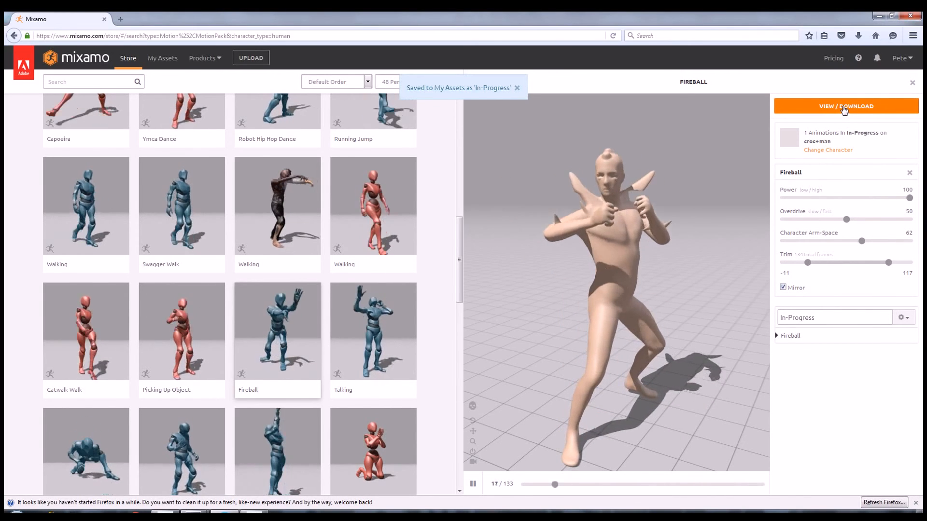
pyautogui.click(844, 107)
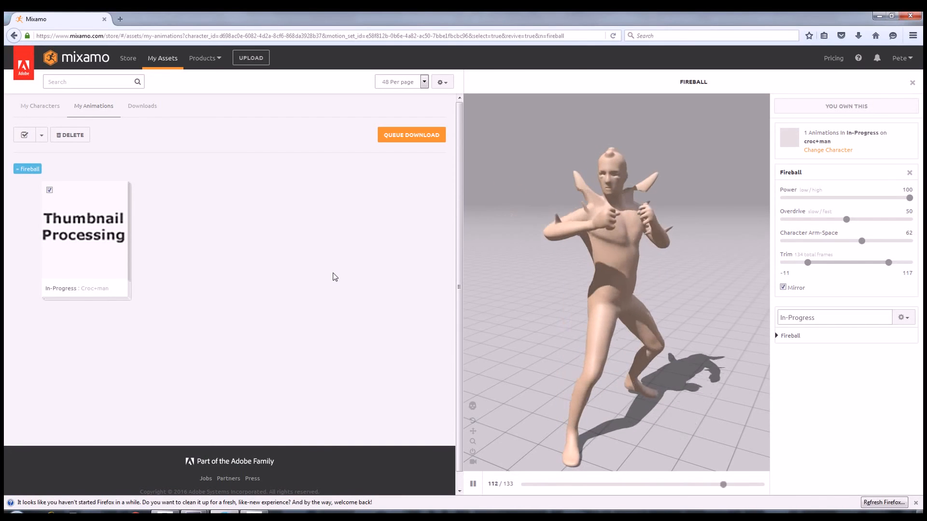
# Step: Queue the Fireball animation for download as FBX with Original Pose (.fbx), 30 frames per second and no keyframe reduction
pyautogui.click(404, 137)
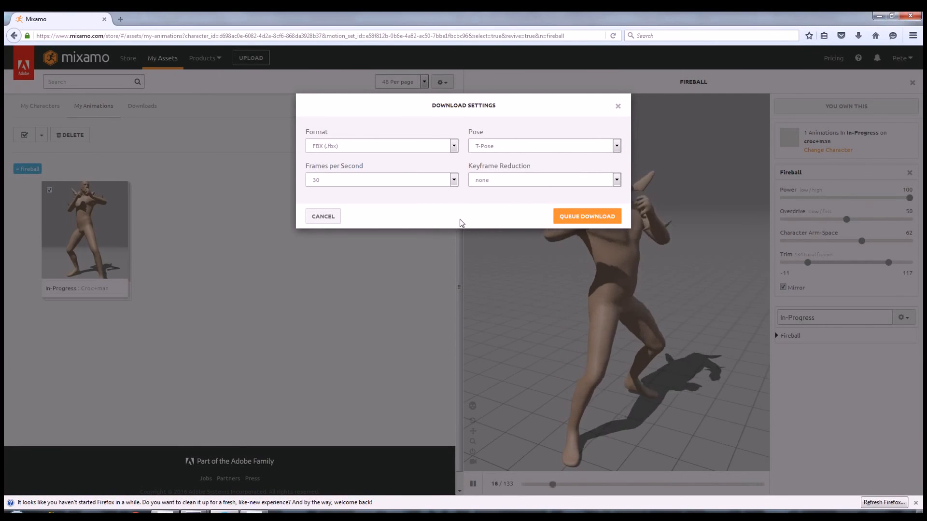
pyautogui.click(512, 145)
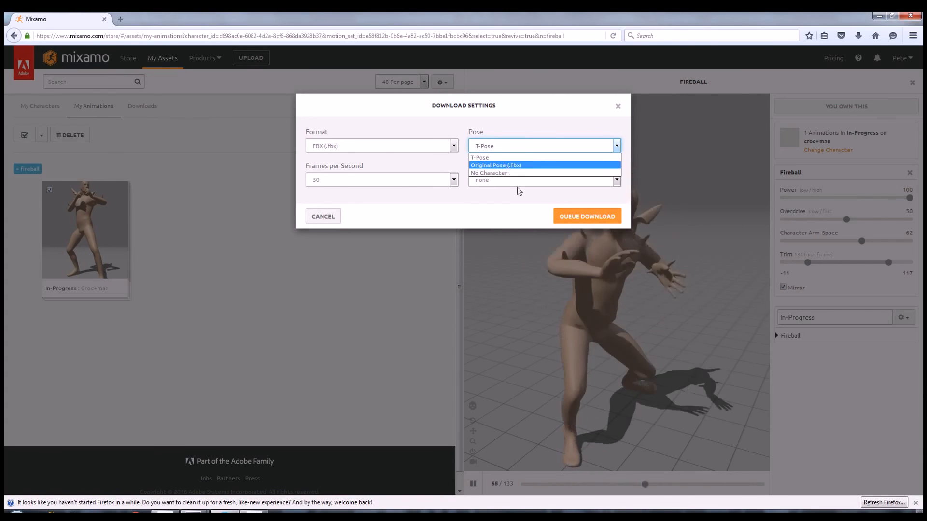
pyautogui.click(513, 166)
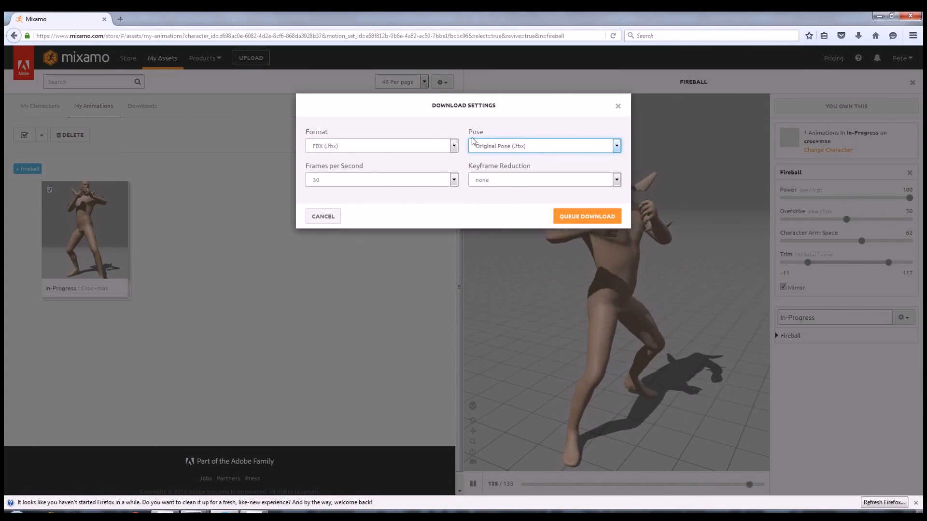
pyautogui.click(378, 180)
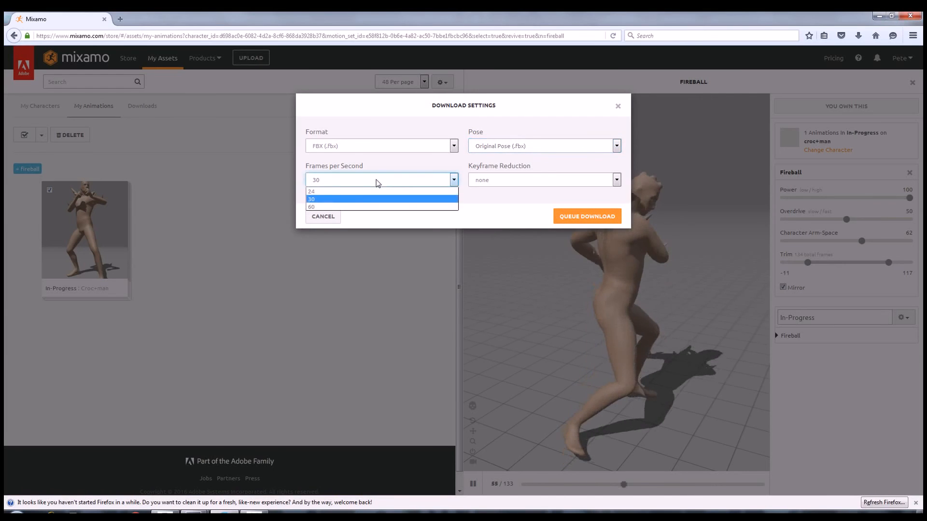
pyautogui.click(378, 180)
pyautogui.click(497, 180)
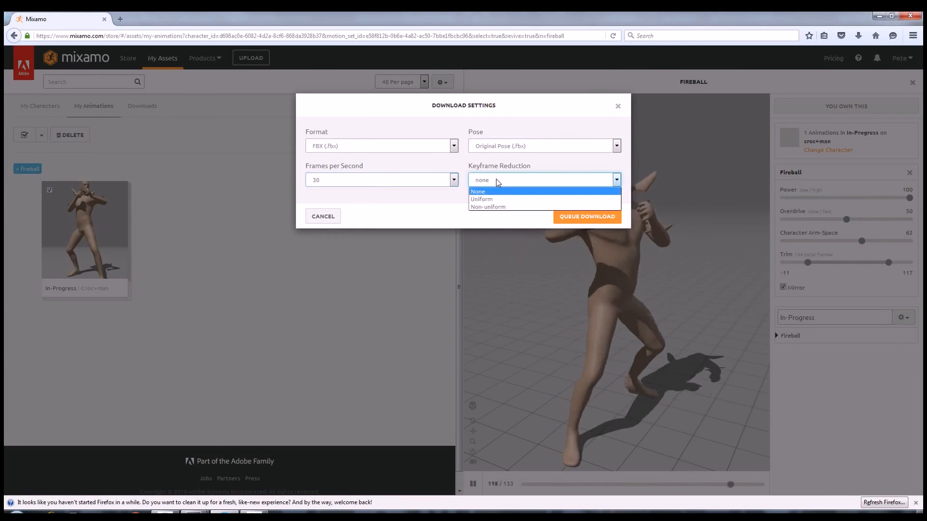
pyautogui.click(497, 181)
pyautogui.click(599, 217)
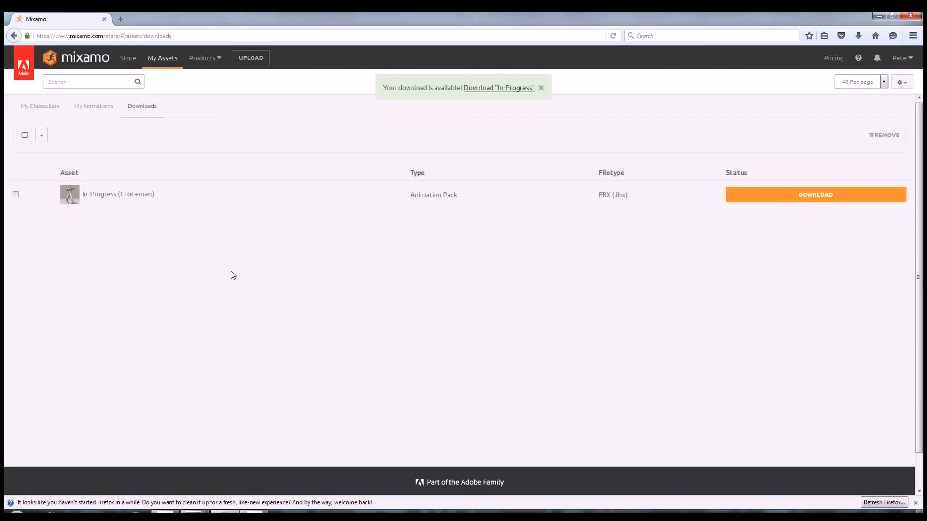
# Step: Download the queued In-Progress animation pack and save In_Progress.zip to disk
pyautogui.click(801, 200)
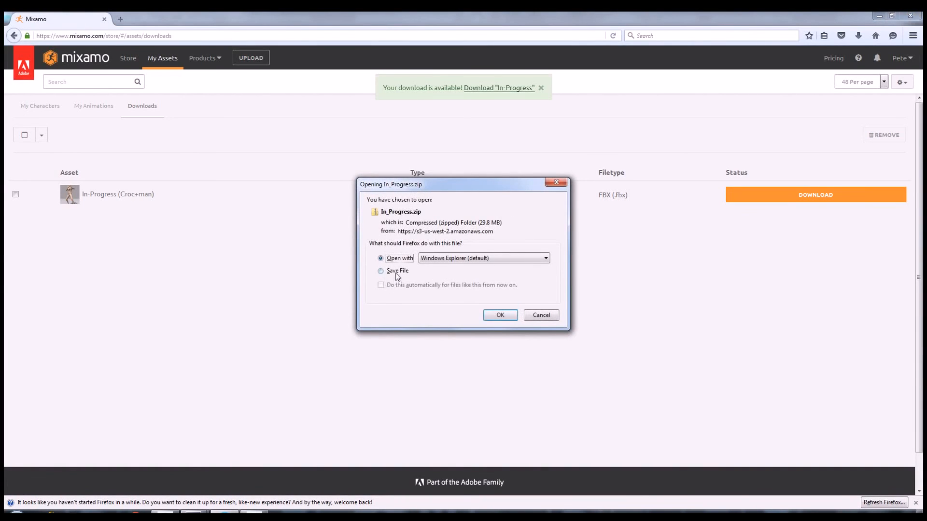
pyautogui.click(397, 271)
pyautogui.click(502, 315)
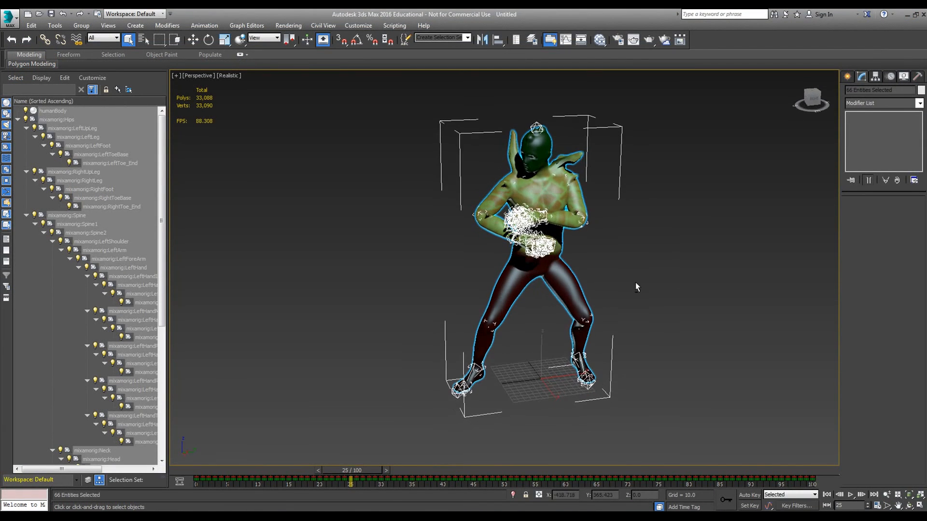
# Step: Switch to 3ds Max and play the imported character's animation in the Perspective viewport
pyautogui.keyDown('alt'); pyautogui.moveTo(659, 278); pyautogui.dragTo(658, 276, button='middle'); pyautogui.keyUp('alt')
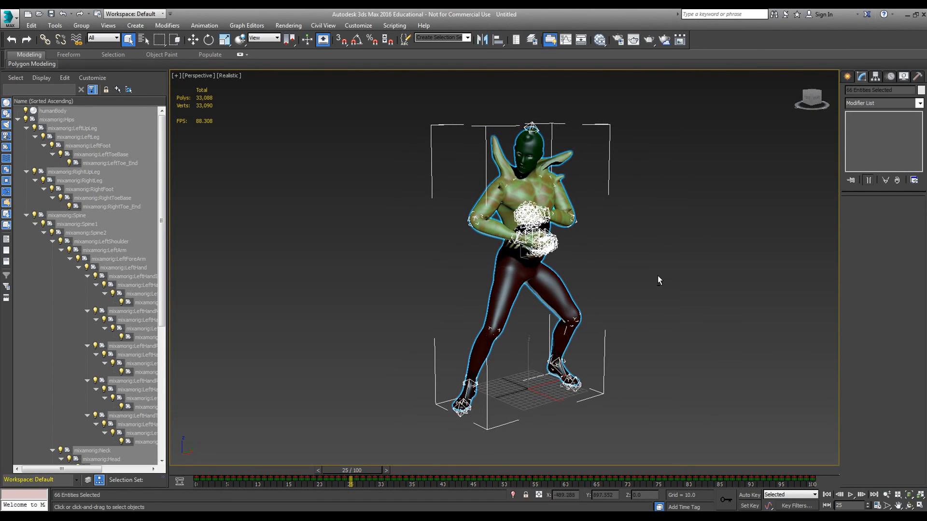
pyautogui.click(852, 493)
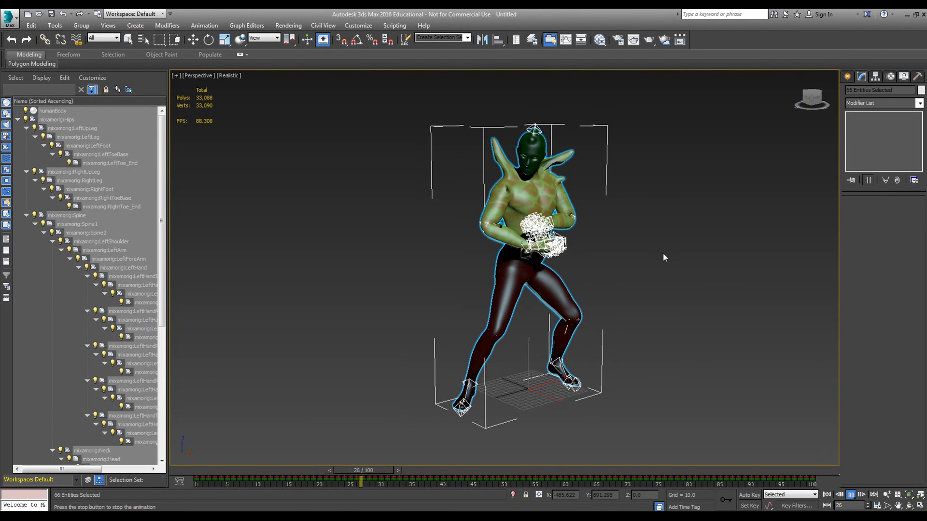